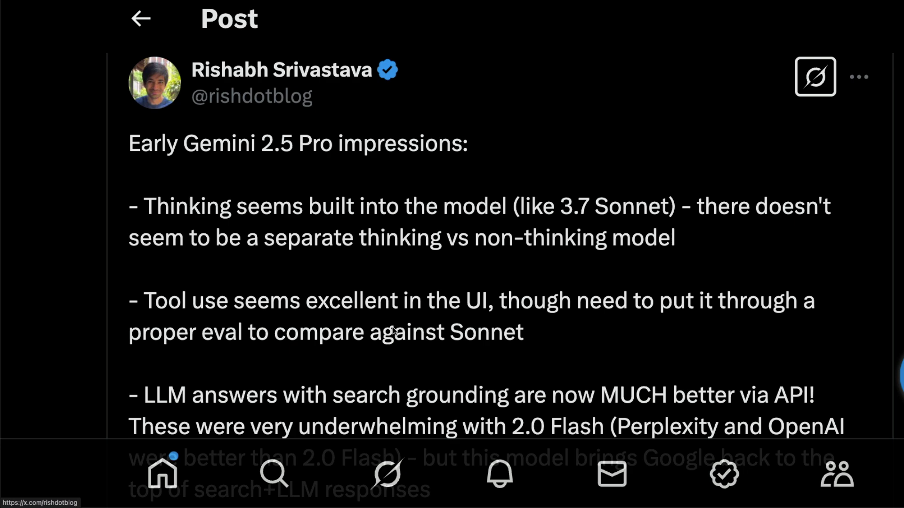
# Step: Start a new prompt asking 'who won the latest ipl between punjab and gujarat?'
pyautogui.scroll(-2, 332, 315)
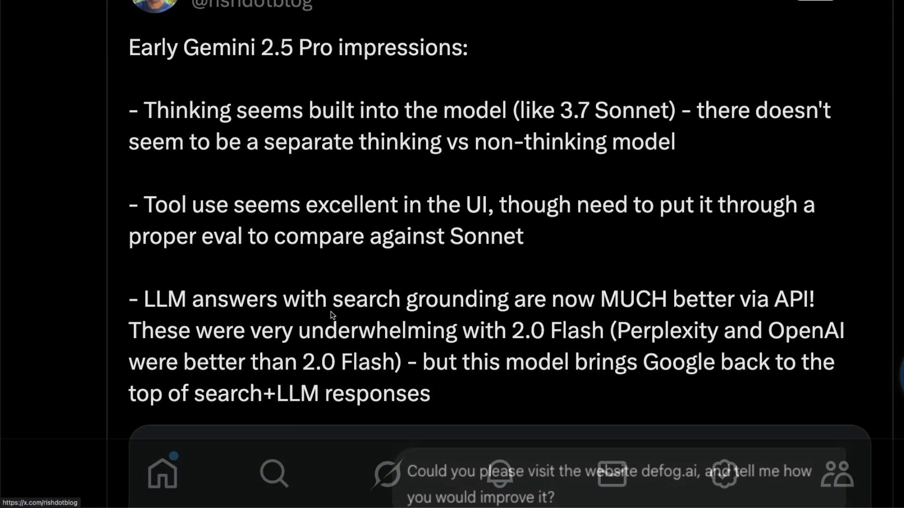
pyautogui.scroll(-1, 332, 314)
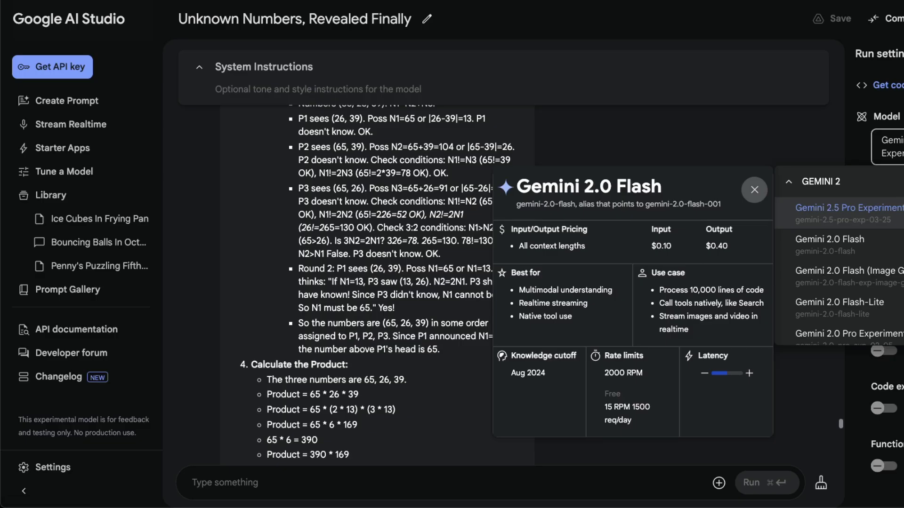
pyautogui.click(70, 105)
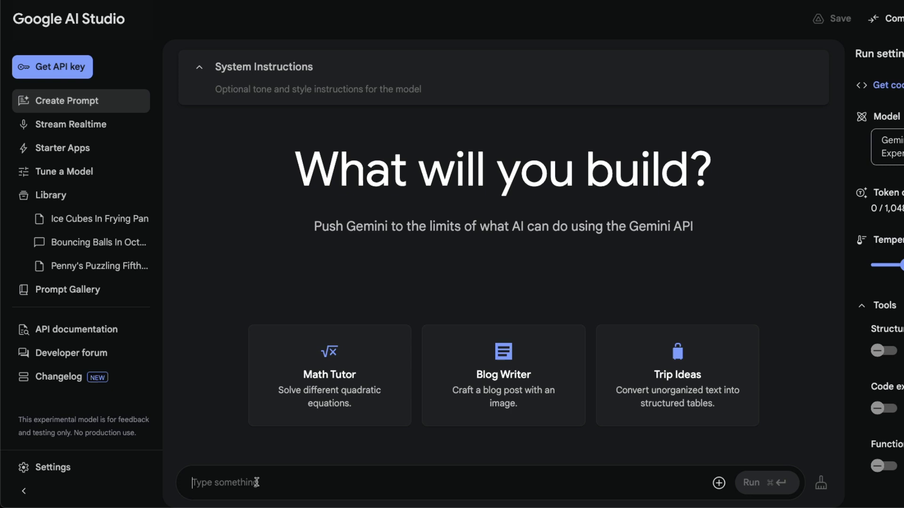
pyautogui.write('who won t')
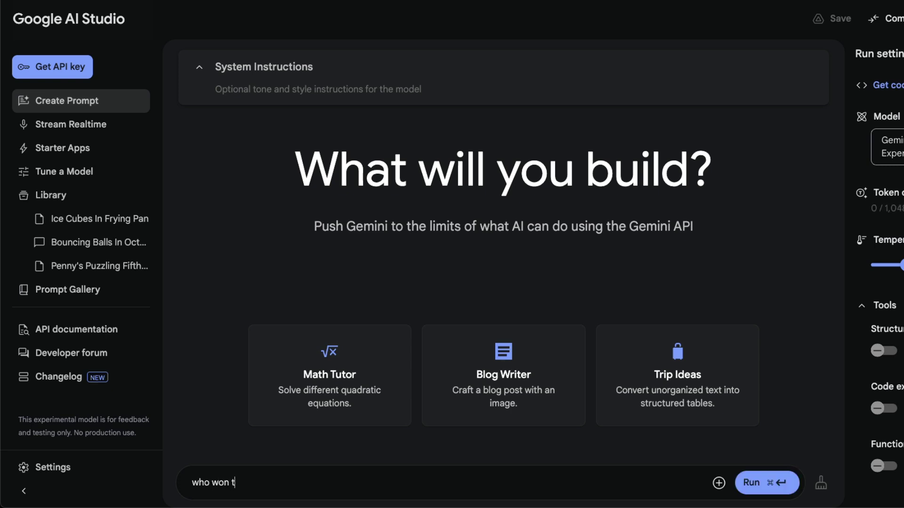
pyautogui.write('he latest ipl between punj')
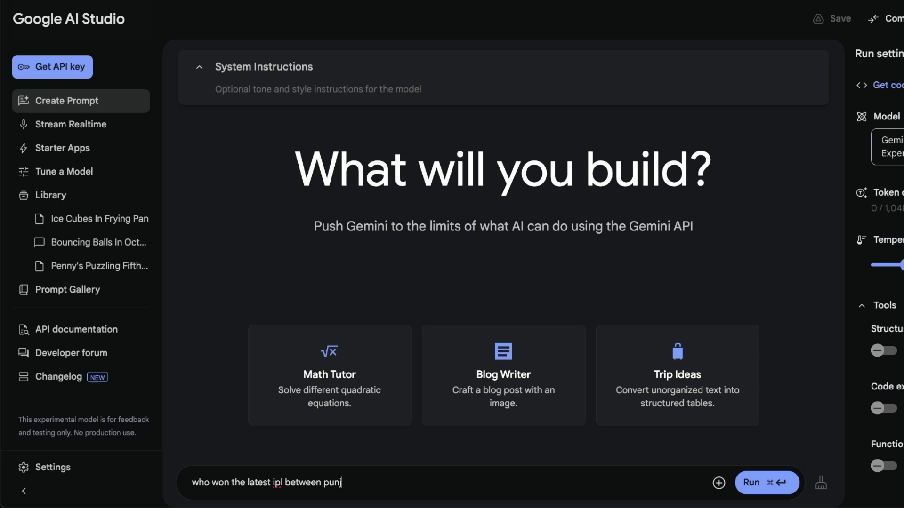
pyautogui.write('ab and gujarat?')
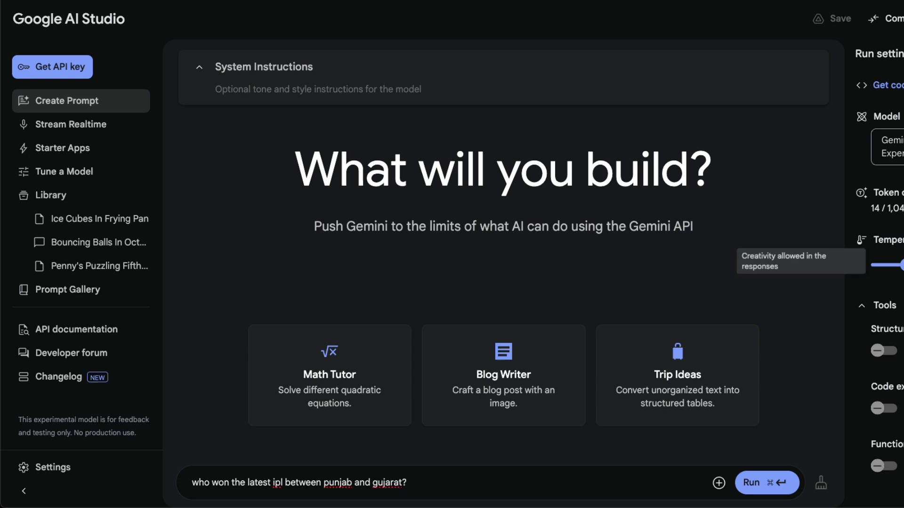
# Step: Enable Grounding with Google Search, run the question, and highlight the match date in the answer
pyautogui.scroll(-5, 875, 245)
pyautogui.click(884, 302)
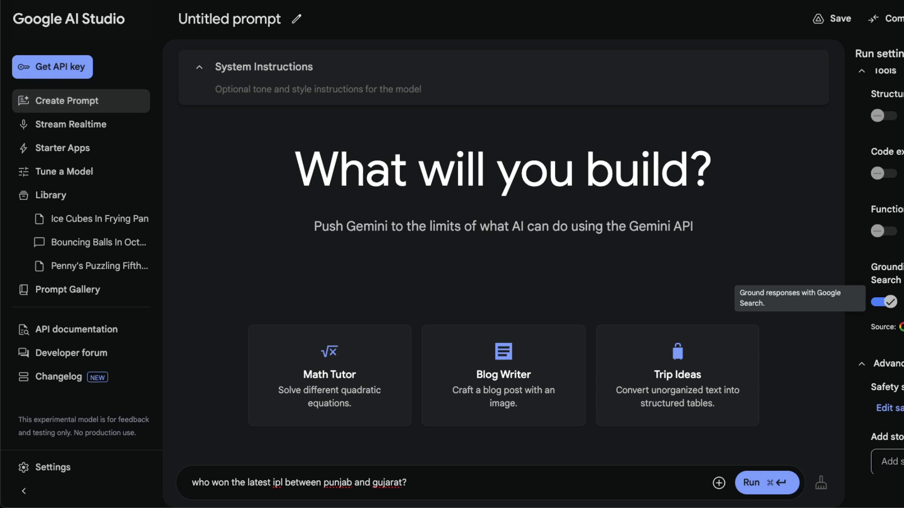
pyautogui.click(758, 482)
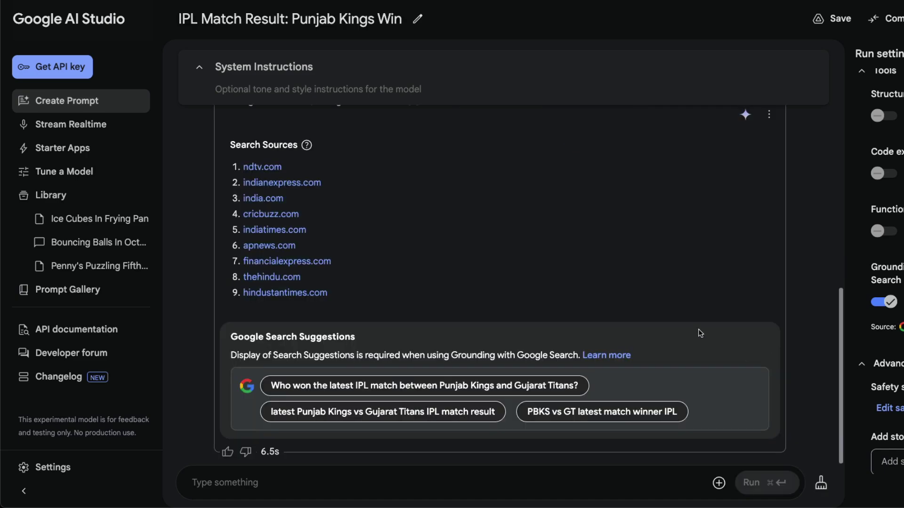
pyautogui.scroll(7, 698, 329)
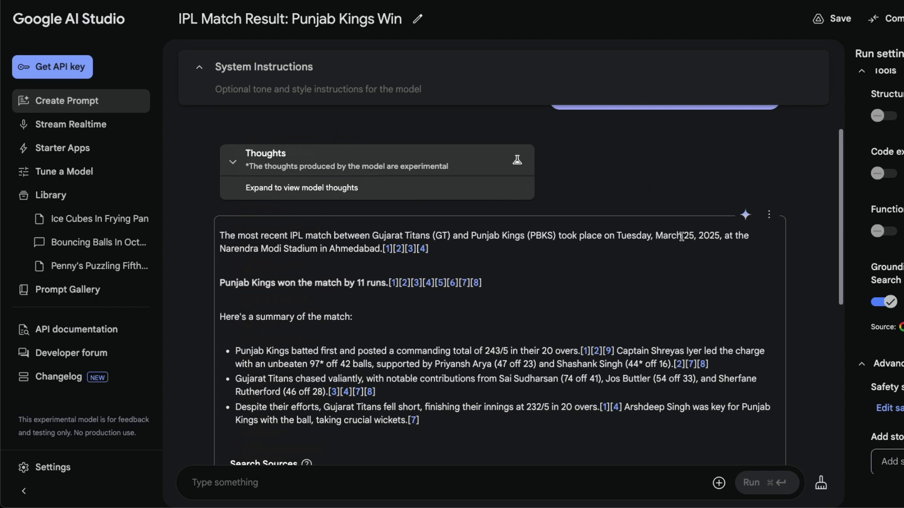
pyautogui.moveTo(651, 235); pyautogui.dragTo(726, 234)
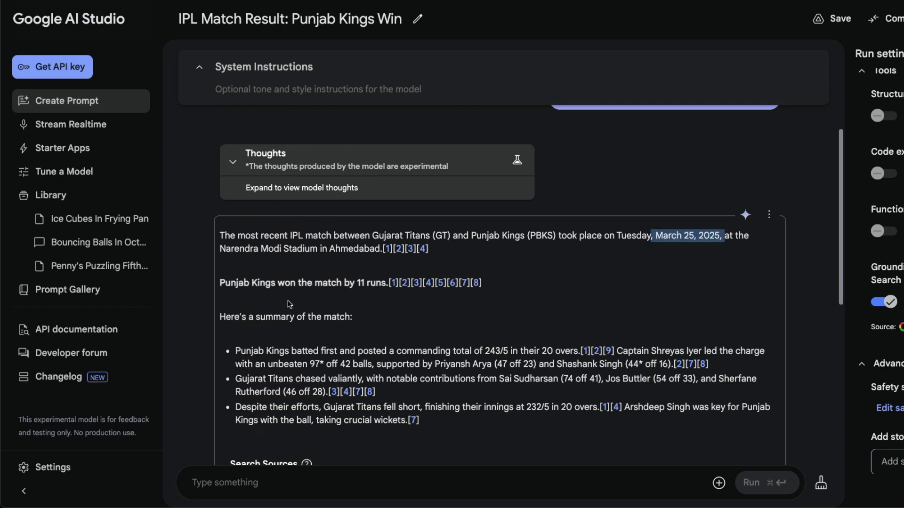
# Step: Check ESPNcricinfo's PBKS vs GT result for Punjab Kings' 11-run win, then return to AI Studio
pyautogui.hotkey('ctrl', 'Tab')
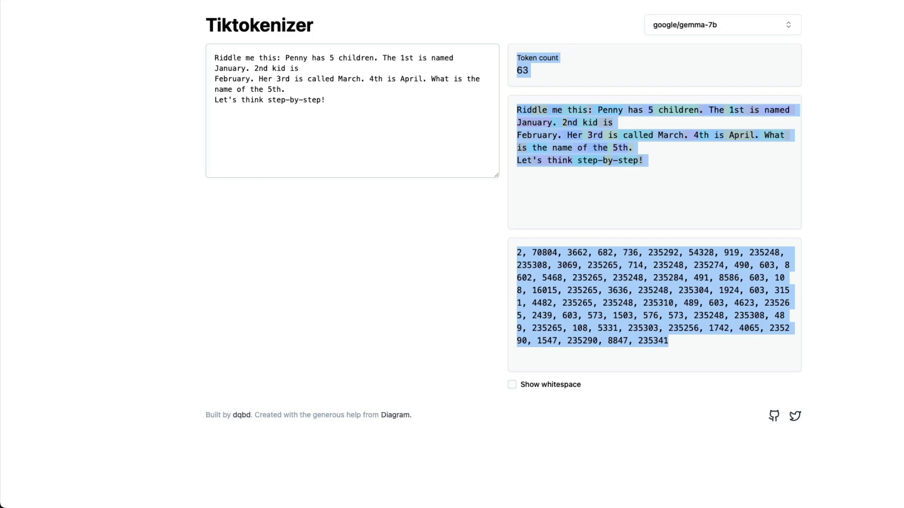
pyautogui.press('super+l')
pyautogui.write('es')
pyautogui.press('Return')
pyautogui.click(261, 57)
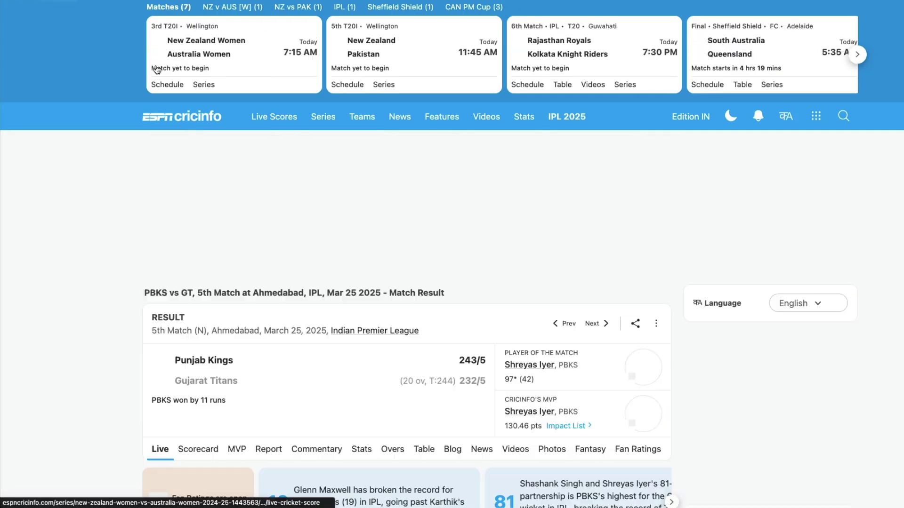
pyautogui.scroll(-2, 359, 383)
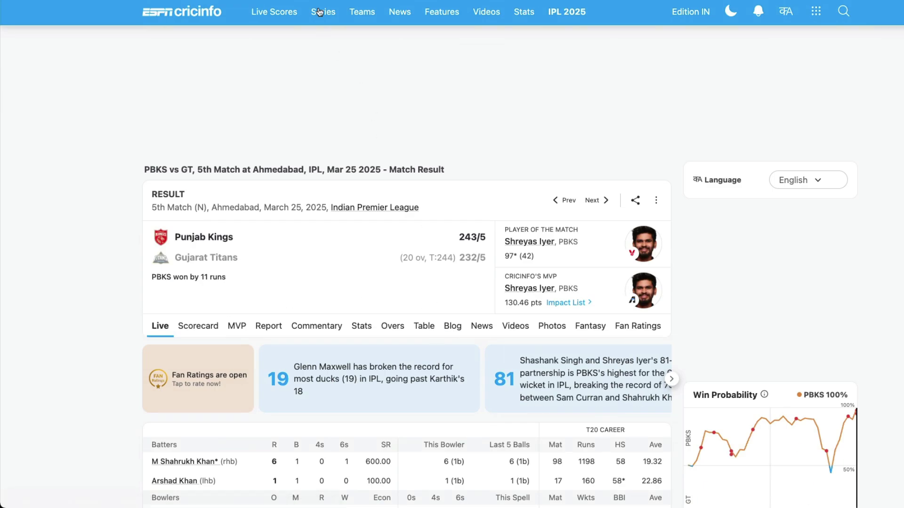
pyautogui.hotkey('ctrl', 'shift', 'Tab')
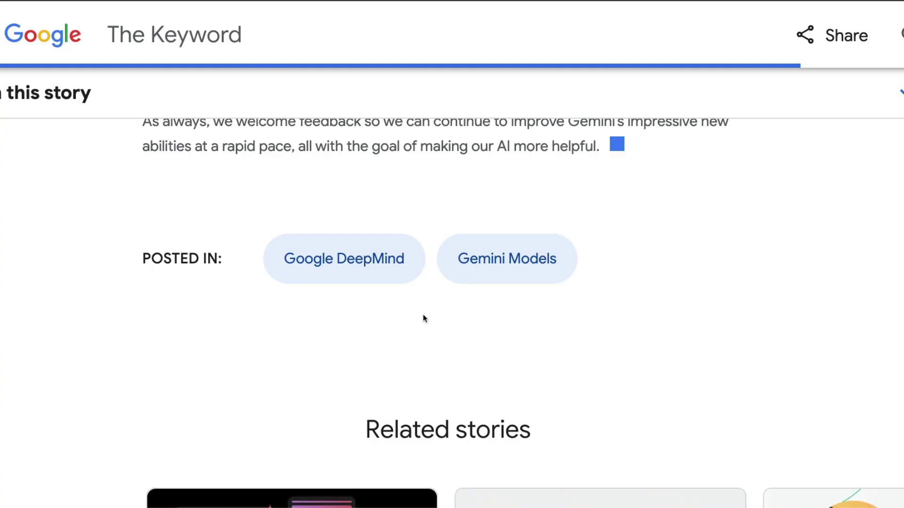
# Step: Scroll the Keyword article to the table with Humanity's Last Exam 18.8% and AIME 2025 86.7%
pyautogui.scroll(15, 422, 315)
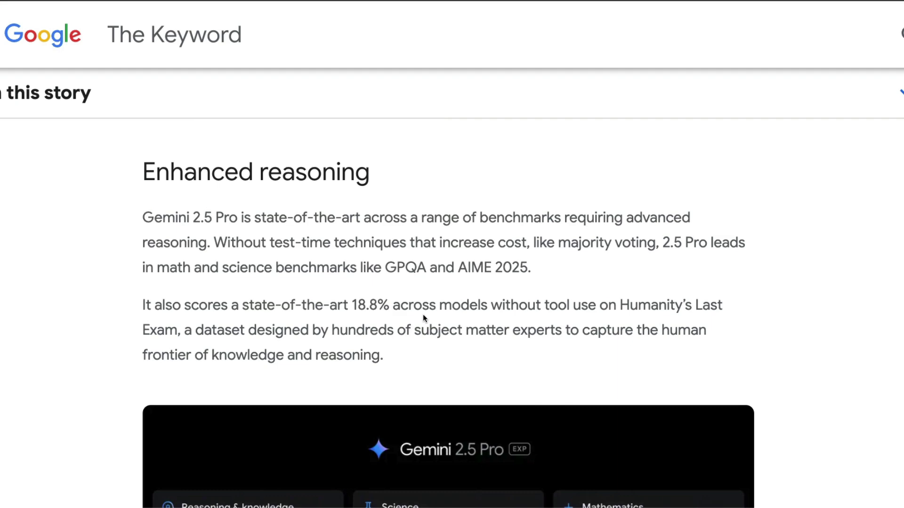
pyautogui.scroll(-3, 422, 314)
pyautogui.scroll(-20, 425, 319)
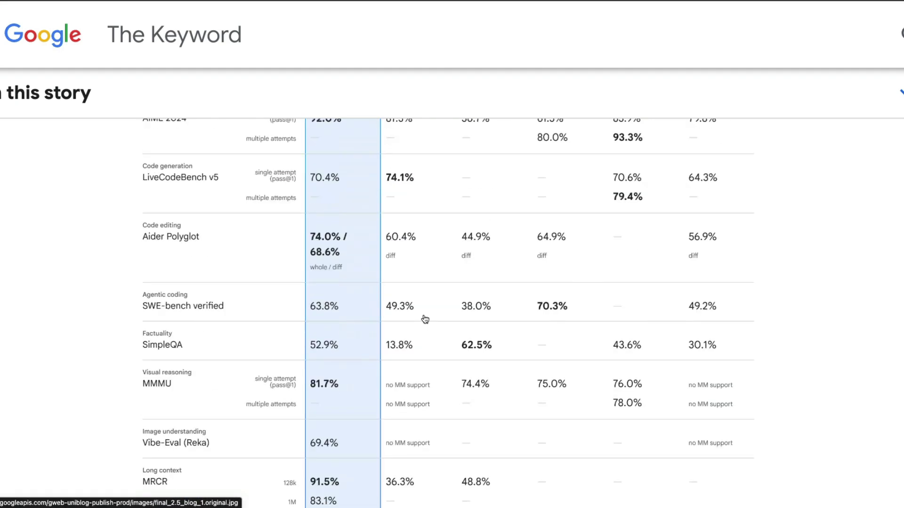
pyautogui.scroll(8, 425, 319)
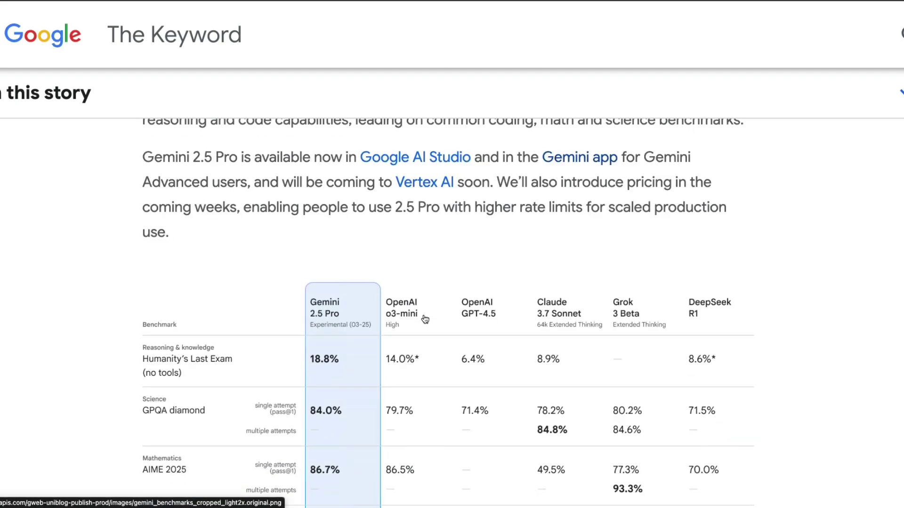
pyautogui.scroll(-1, 425, 319)
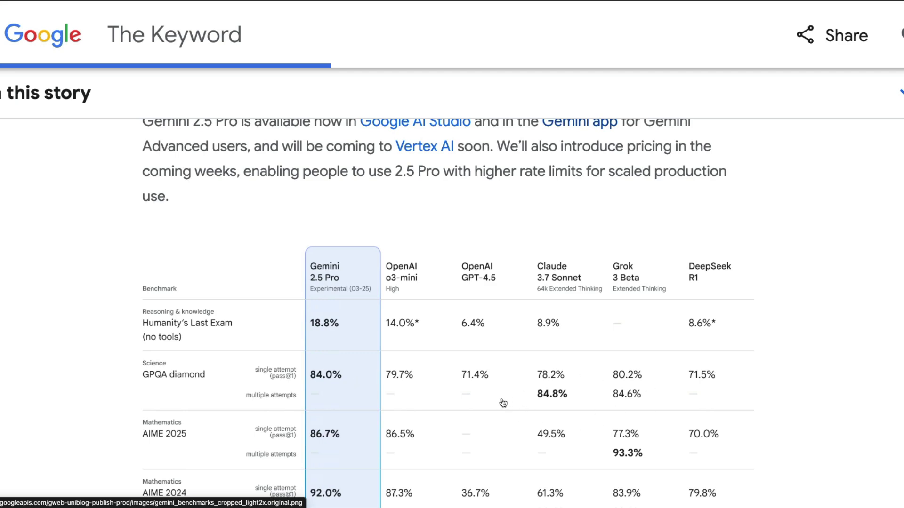
pyautogui.scroll(-3, 515, 398)
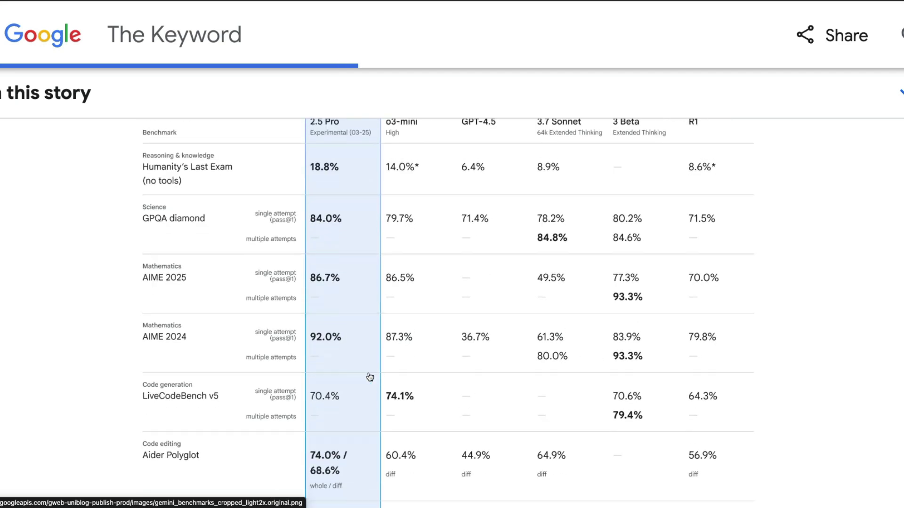
pyautogui.scroll(-4, 369, 376)
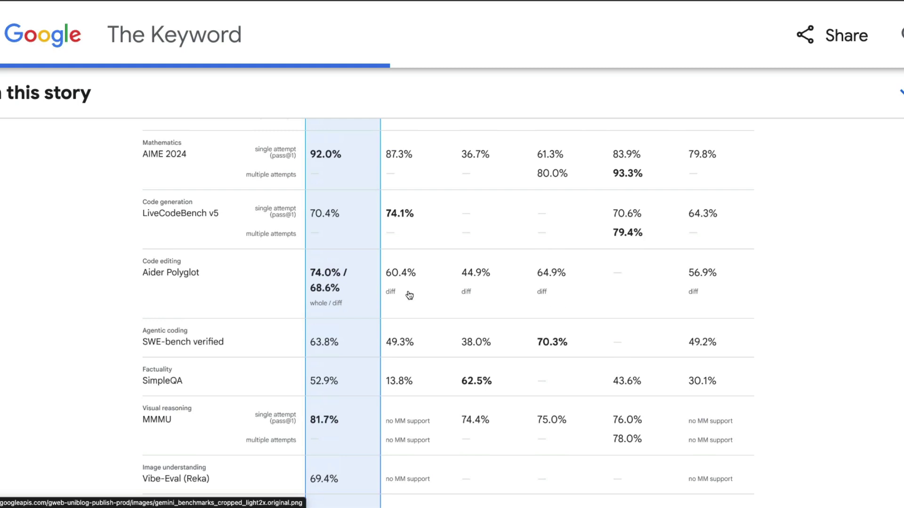
pyautogui.scroll(7, 348, 315)
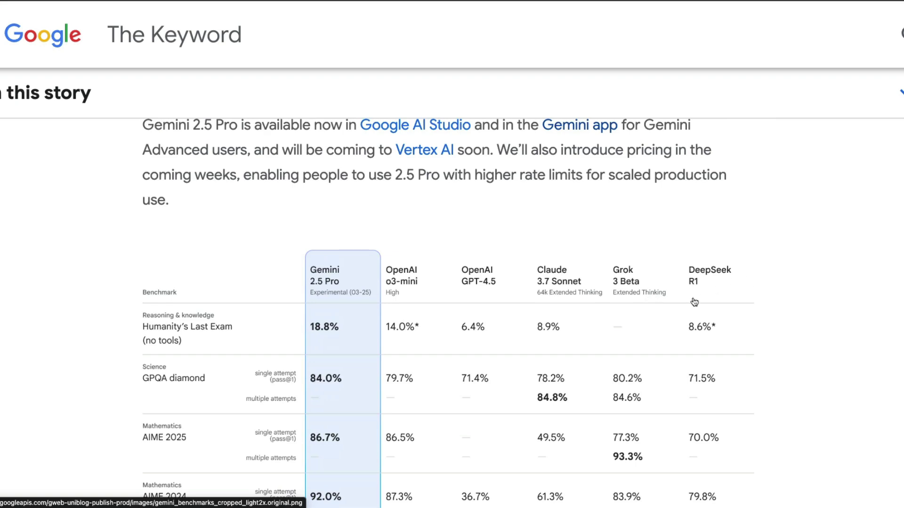
pyautogui.scroll(-6, 694, 301)
pyautogui.scroll(-6, 694, 302)
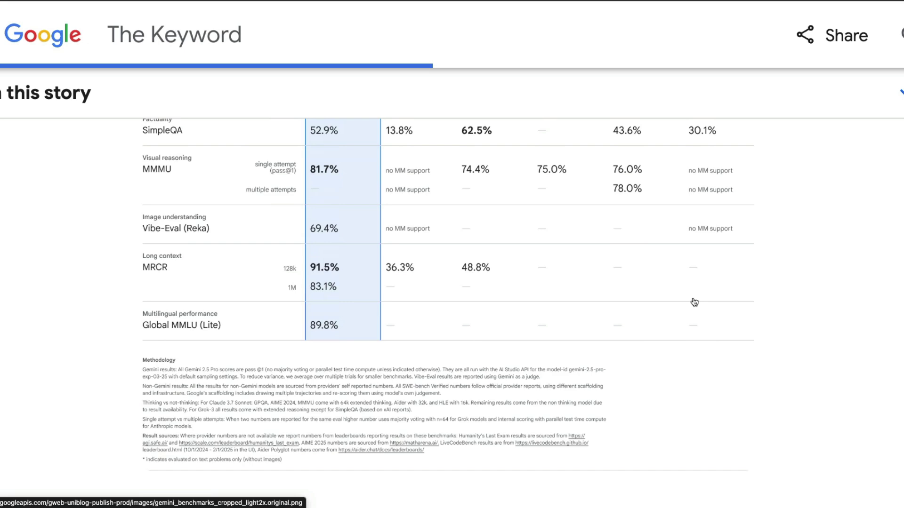
pyautogui.scroll(6, 694, 302)
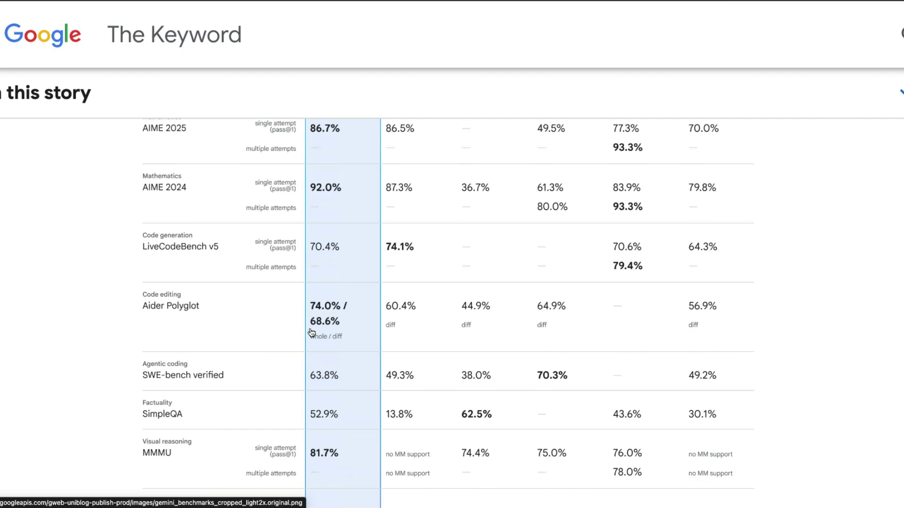
pyautogui.scroll(-4, 311, 333)
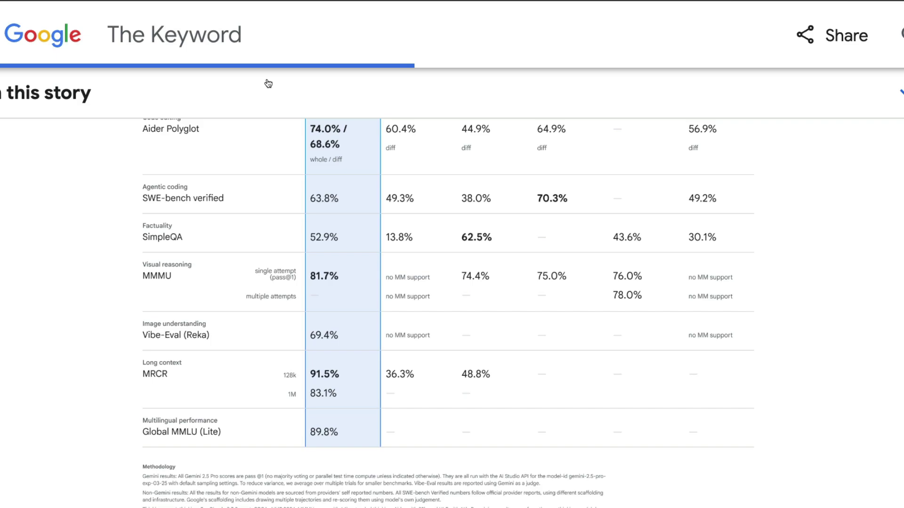
pyautogui.scroll(-8, 290, 113)
pyautogui.scroll(-15, 290, 113)
pyautogui.scroll(5, 290, 113)
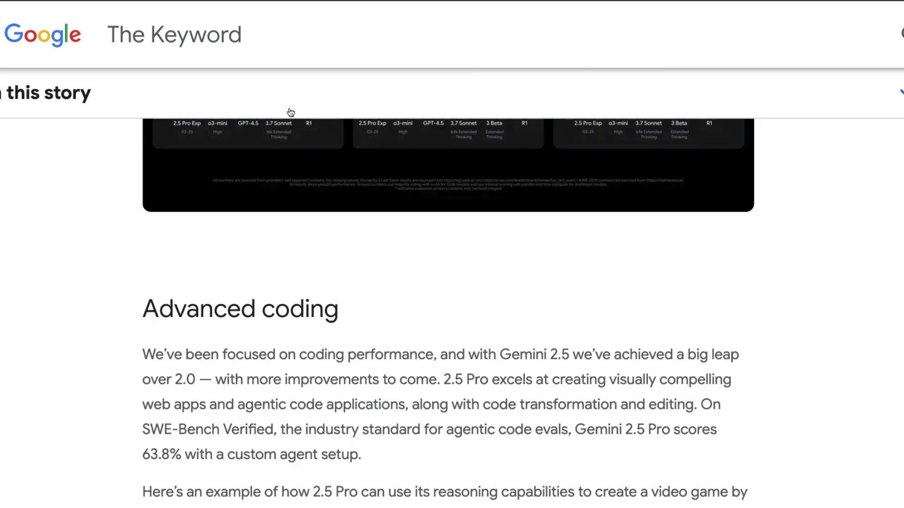
pyautogui.scroll(18, 291, 113)
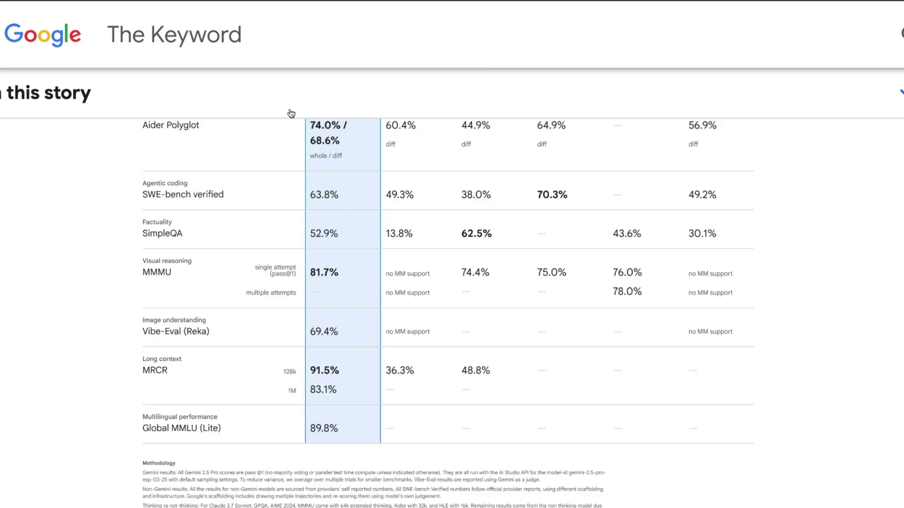
pyautogui.scroll(-8, 289, 111)
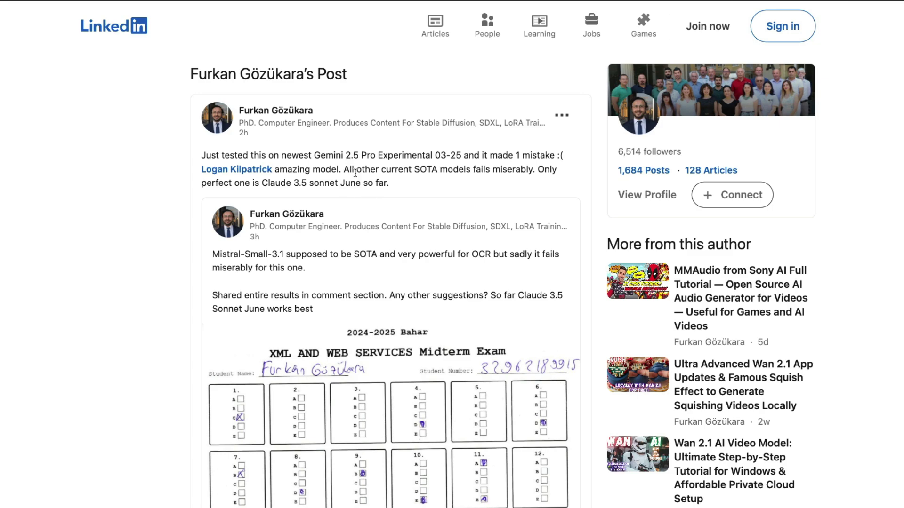
# Step: Read the LinkedIn post, highlighting the Claude 3.5 Sonnet June mention and the word 'mistake'
pyautogui.scroll(-7, 381, 188)
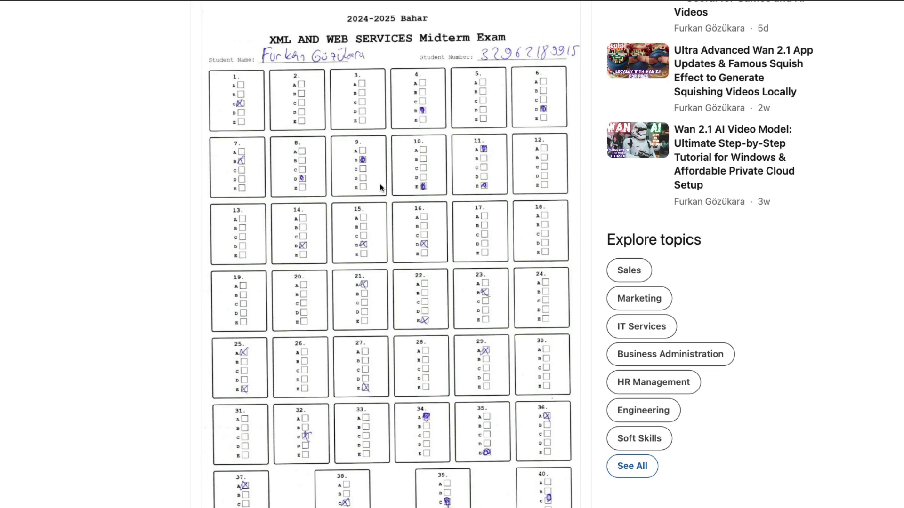
pyautogui.scroll(4, 386, 186)
pyautogui.scroll(-1, 394, 188)
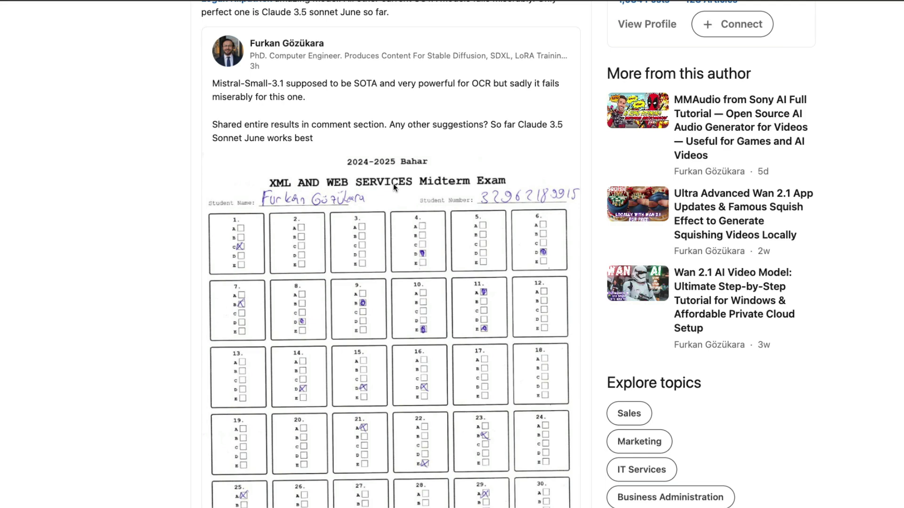
pyautogui.scroll(4, 383, 147)
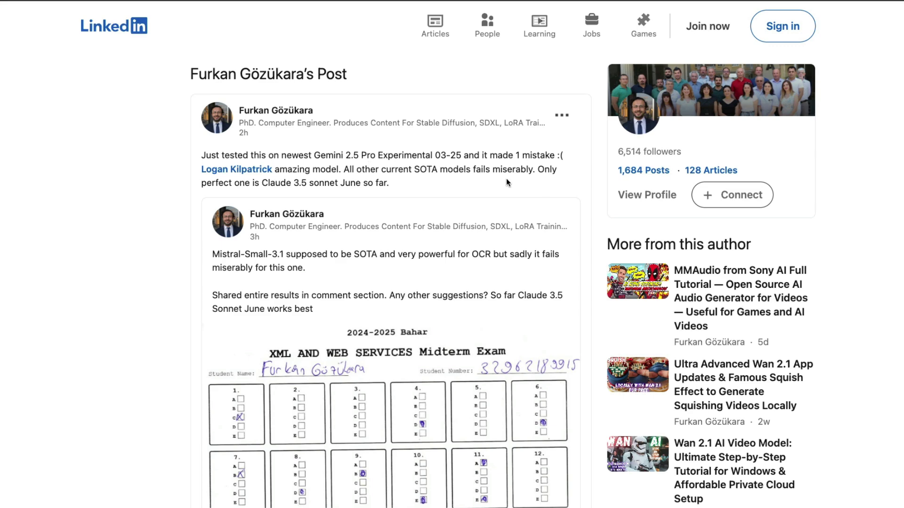
pyautogui.moveTo(262, 184); pyautogui.dragTo(365, 183)
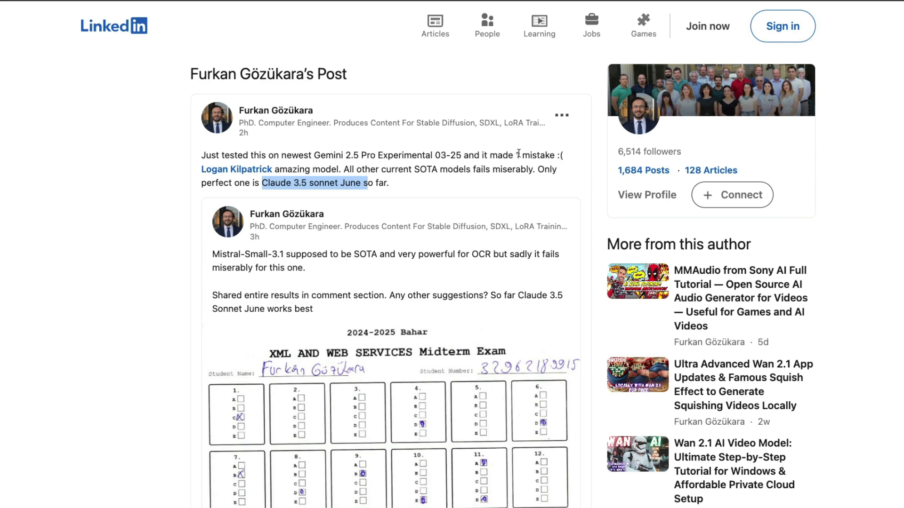
pyautogui.moveTo(517, 156); pyautogui.dragTo(559, 155)
pyautogui.click(557, 155)
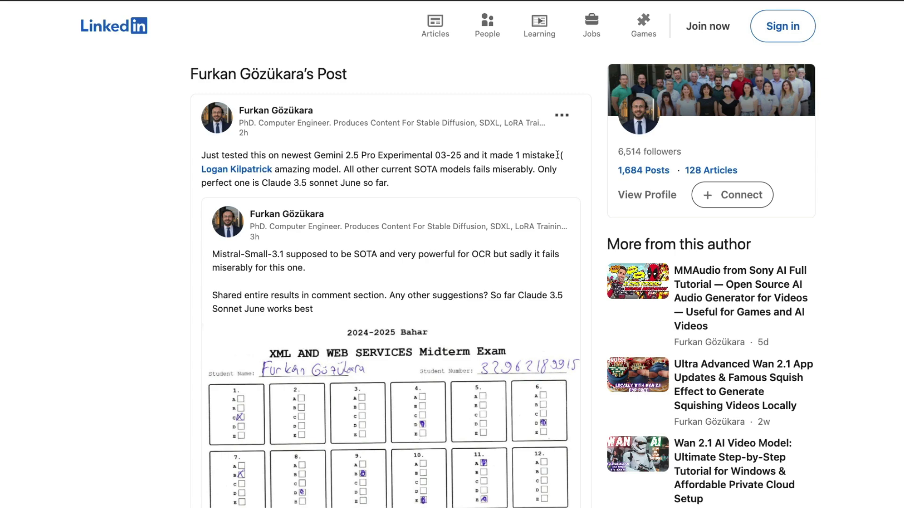
# Step: Scroll through the exam sheet image, then go back to the Ice Cubes In Frying Pan chat
pyautogui.scroll(-5, 270, 193)
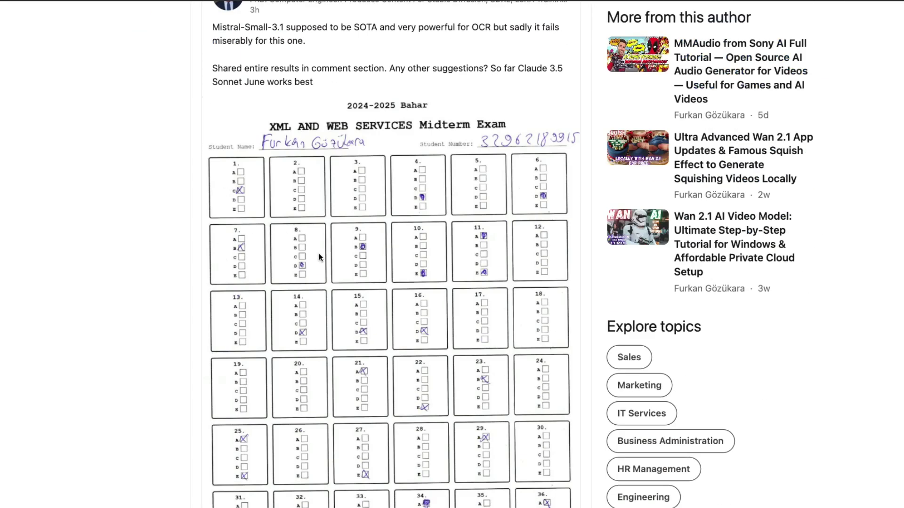
pyautogui.scroll(-5, 301, 296)
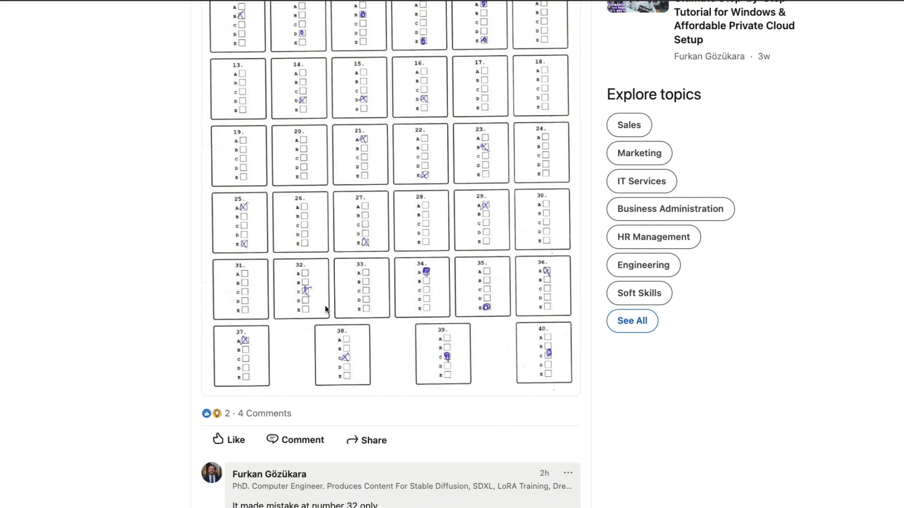
pyautogui.scroll(9, 328, 304)
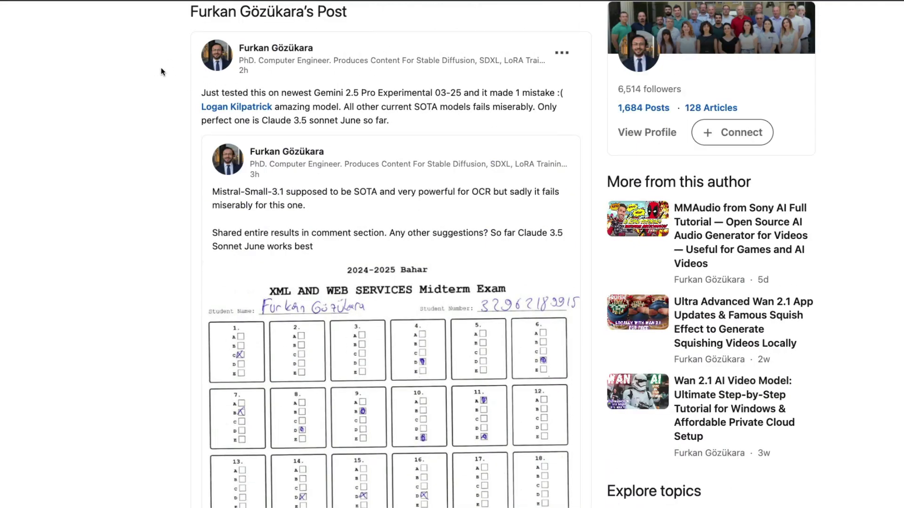
pyautogui.click(212, 0)
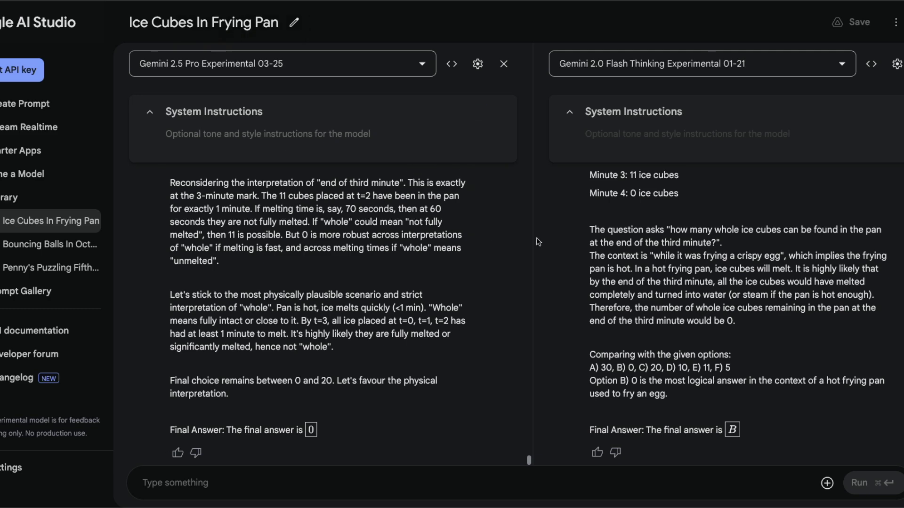
pyautogui.scroll(15, 534, 230)
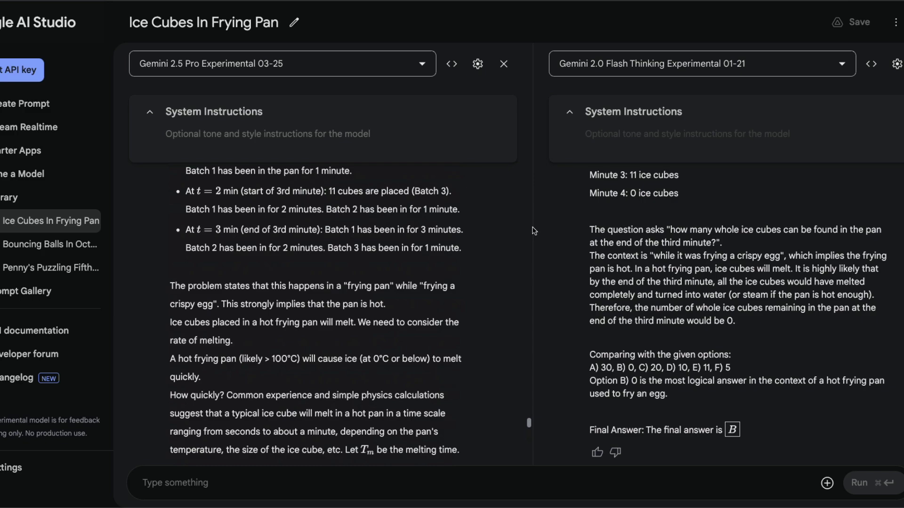
pyautogui.scroll(20, 534, 231)
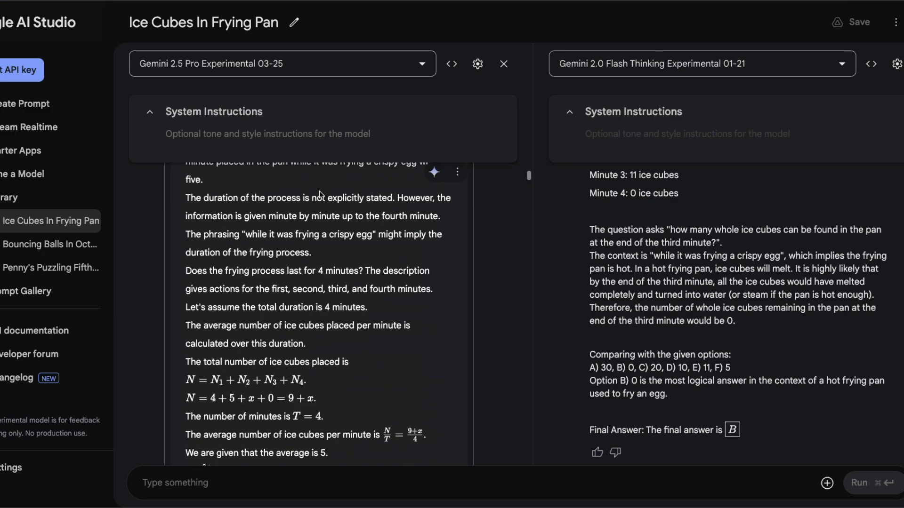
pyautogui.scroll(5, 320, 194)
pyautogui.scroll(20, 567, 228)
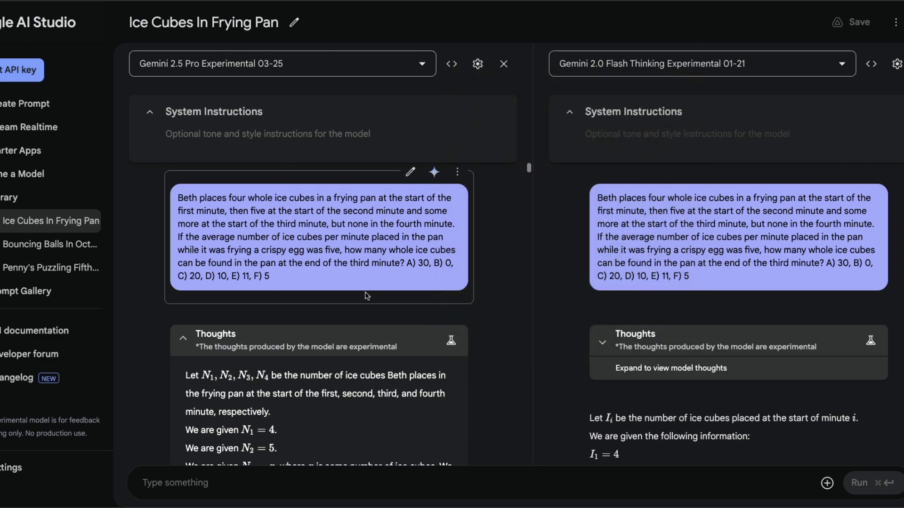
# Step: Collapse Gemini 2.5 Pro's Thoughts in the left pane and compare both models' ice-cube answers
pyautogui.scroll(-5, 306, 282)
pyautogui.scroll(5, 306, 282)
pyautogui.click(268, 348)
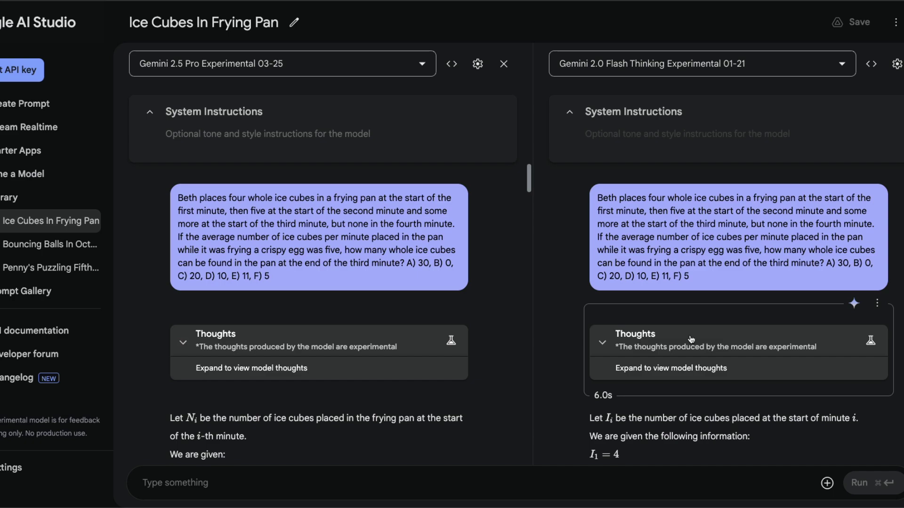
pyautogui.scroll(-15, 498, 365)
pyautogui.scroll(-10, 719, 389)
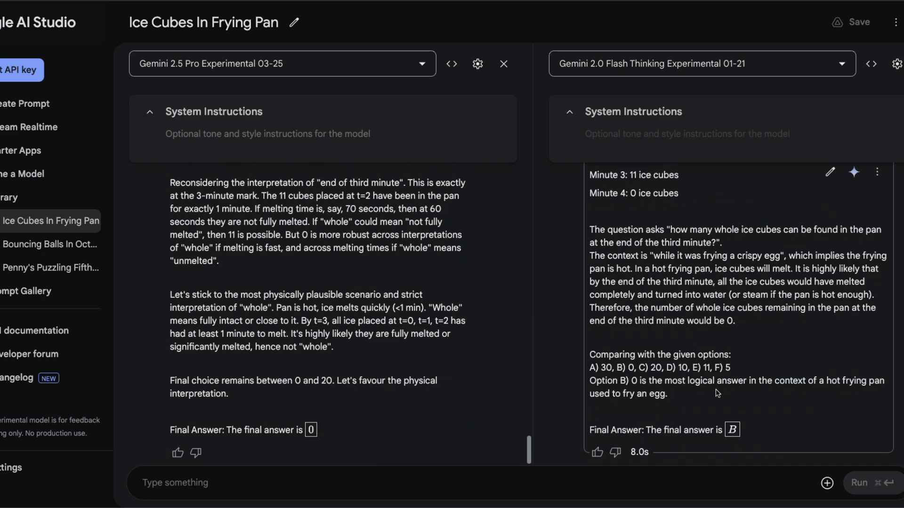
pyautogui.scroll(10, 649, 382)
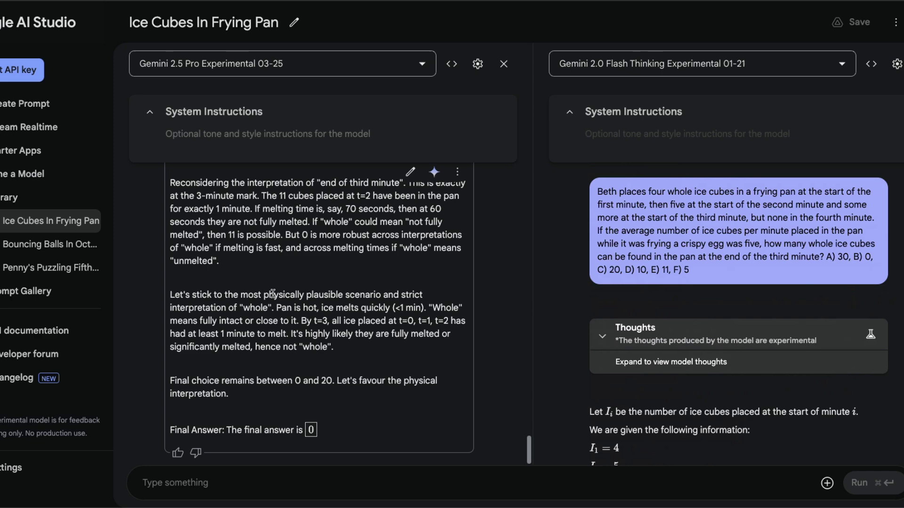
pyautogui.scroll(15, 330, 282)
pyautogui.scroll(-2, 645, 343)
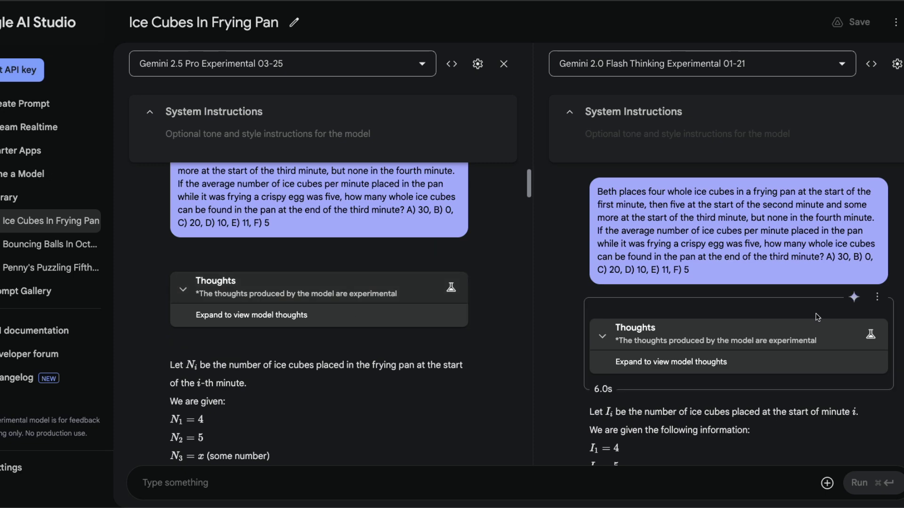
# Step: Read Flash Thinking's reasoning, highlighting the unknown x in the sum and the whole-ice-cubes conclusion
pyautogui.scroll(-7, 646, 325)
pyautogui.scroll(-4, 646, 324)
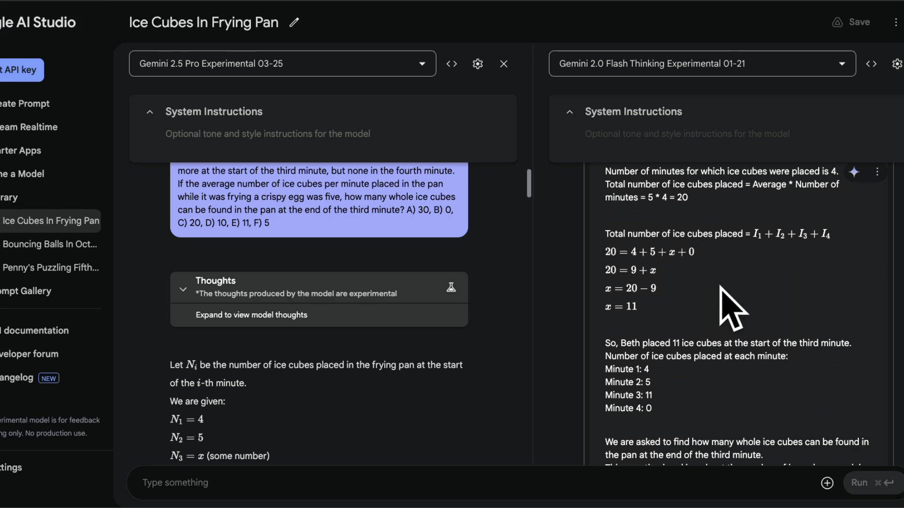
pyautogui.moveTo(668, 252); pyautogui.dragTo(677, 251)
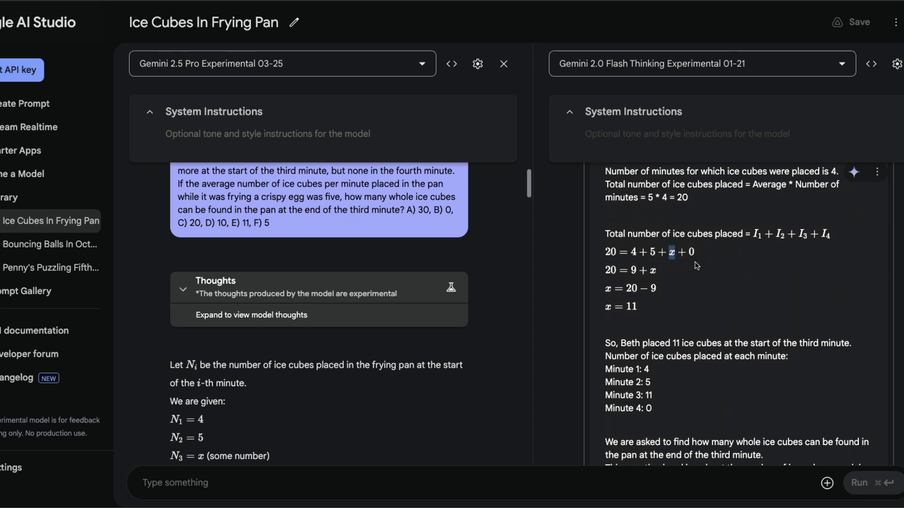
pyautogui.scroll(-8, 718, 267)
pyautogui.scroll(-15, 716, 264)
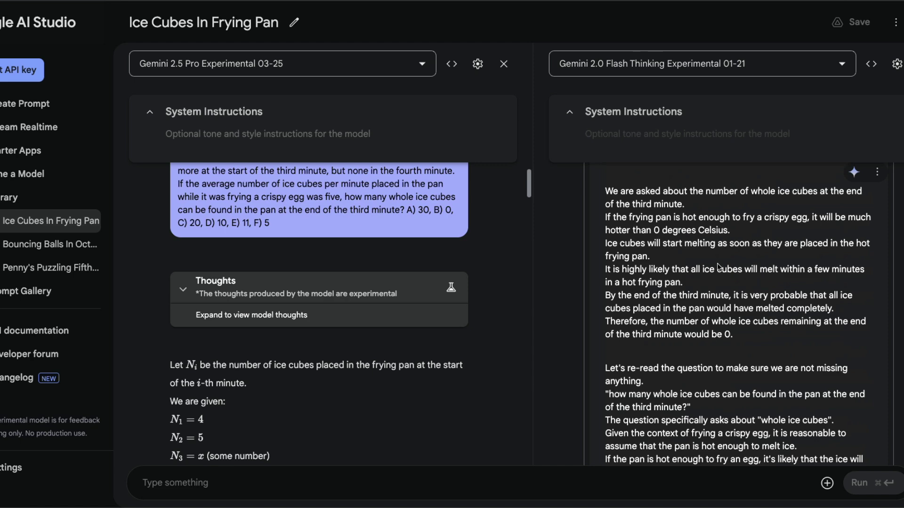
pyautogui.scroll(4, 718, 267)
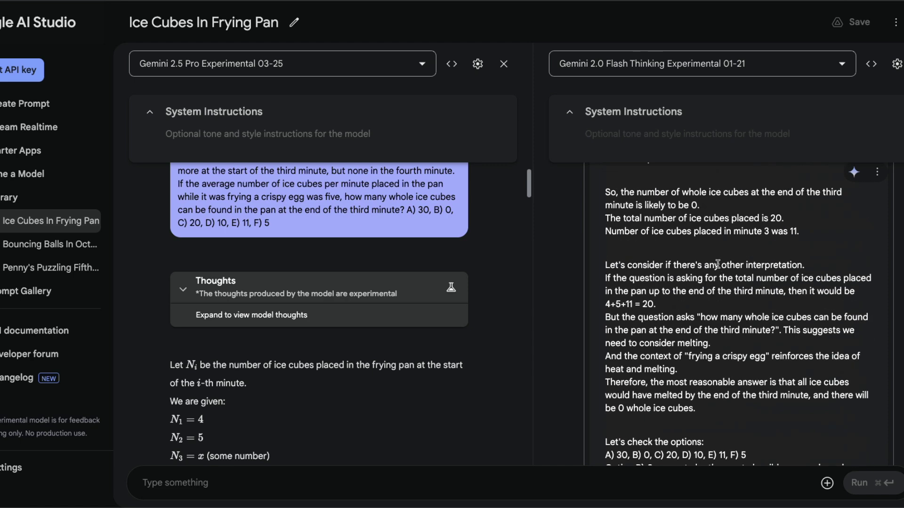
pyautogui.moveTo(622, 193); pyautogui.dragTo(797, 193)
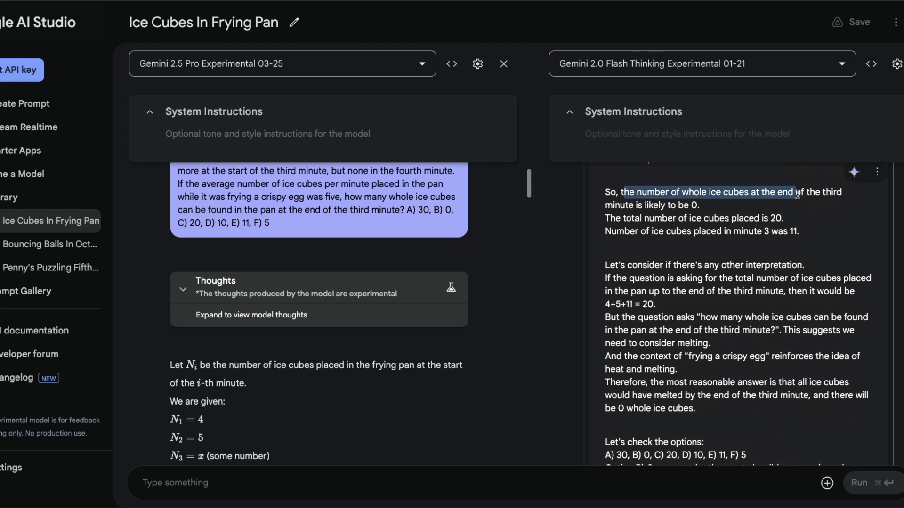
pyautogui.scroll(2, 719, 244)
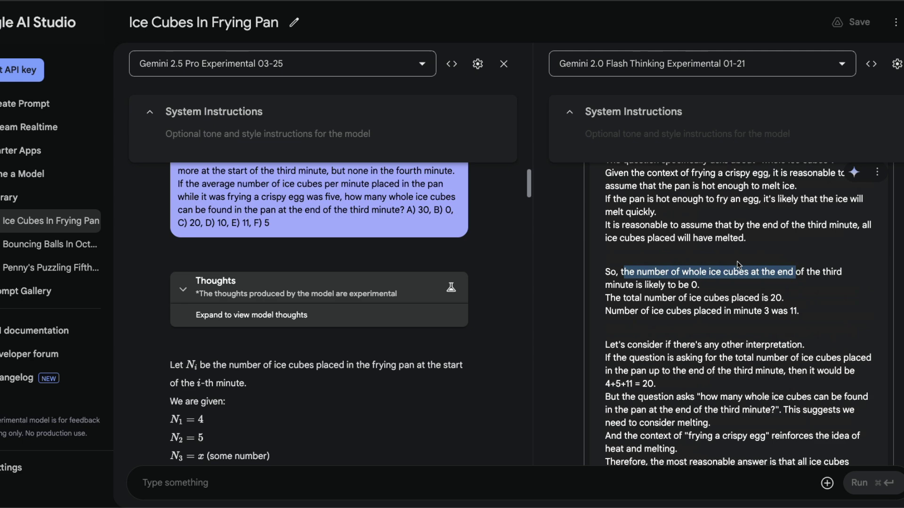
pyautogui.scroll(-1, 729, 283)
pyautogui.scroll(5, 720, 292)
pyautogui.scroll(-10, 715, 301)
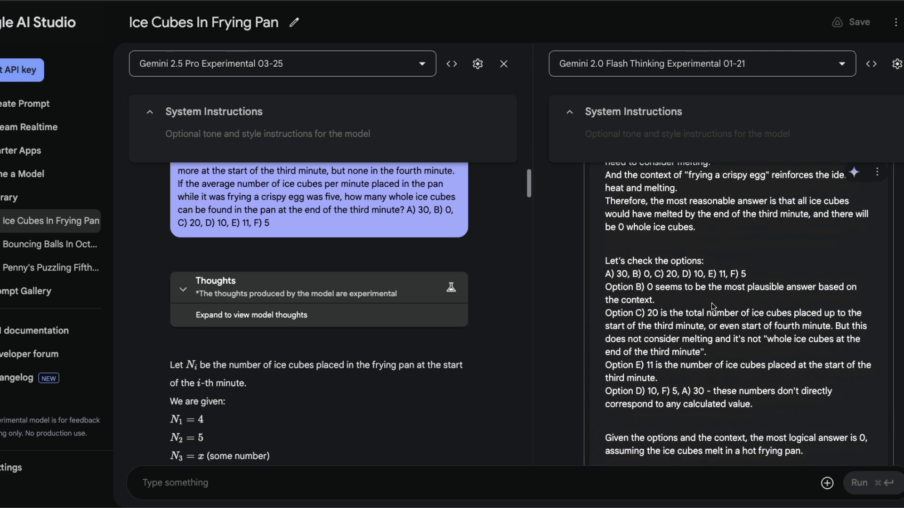
pyautogui.scroll(-4, 711, 303)
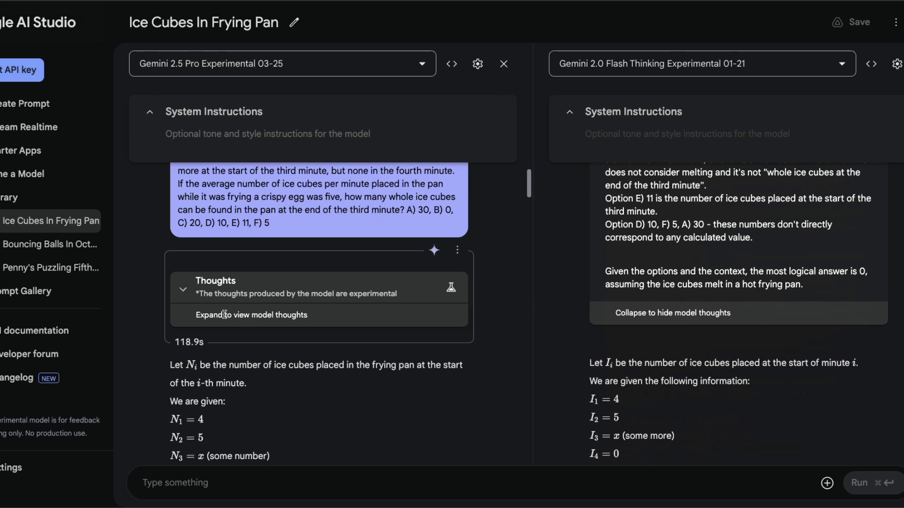
pyautogui.click(285, 311)
pyautogui.scroll(-20, 284, 303)
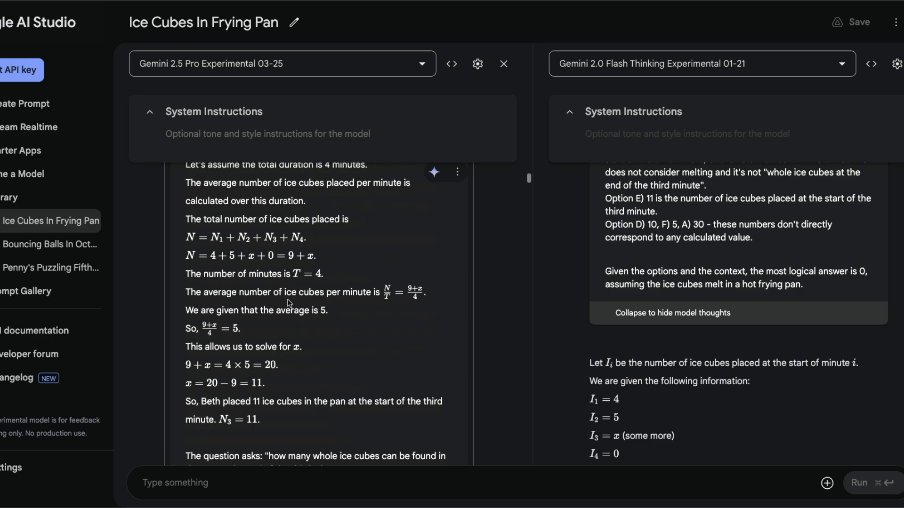
pyautogui.scroll(-5, 288, 300)
pyautogui.scroll(15, 288, 300)
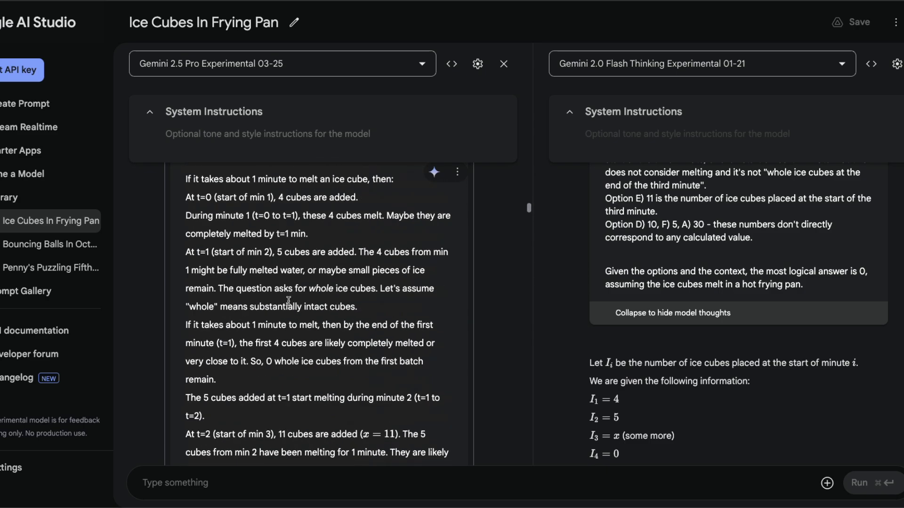
pyautogui.scroll(-6, 288, 301)
pyautogui.scroll(-5, 289, 300)
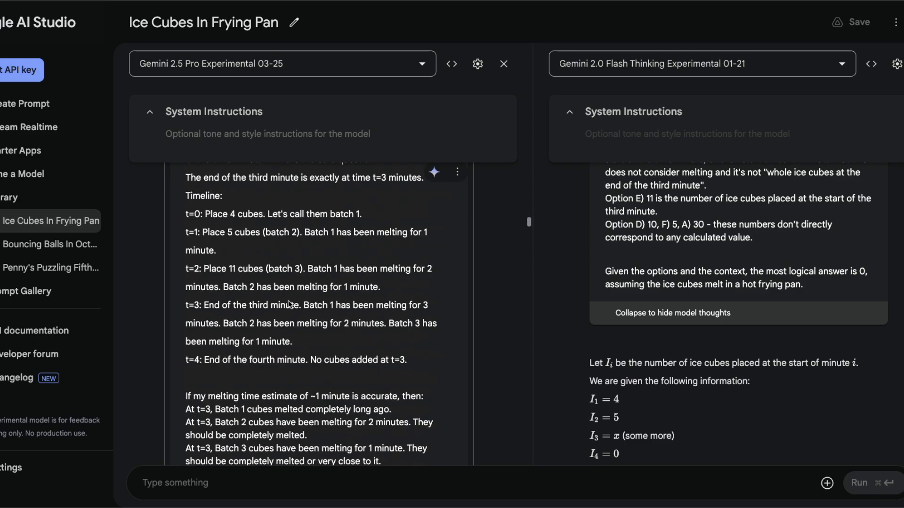
pyautogui.scroll(-5, 290, 304)
pyautogui.scroll(4, 289, 302)
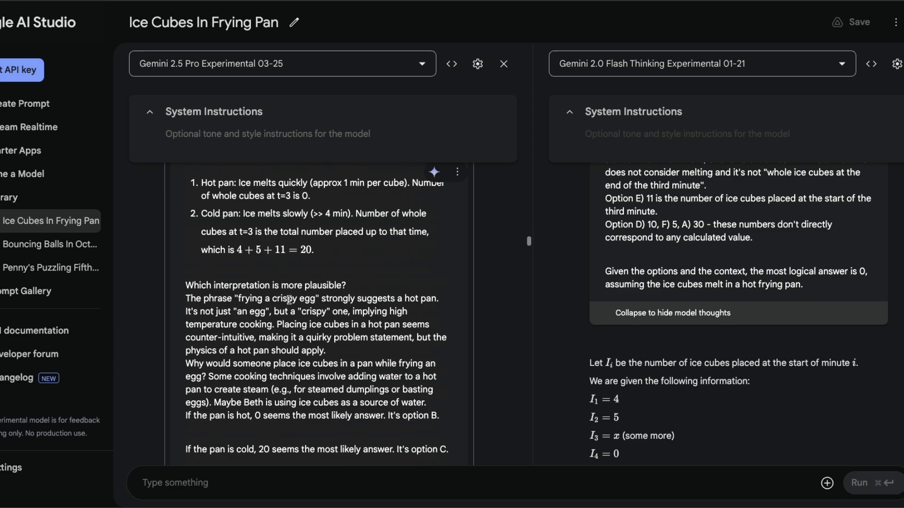
pyautogui.scroll(-15, 289, 299)
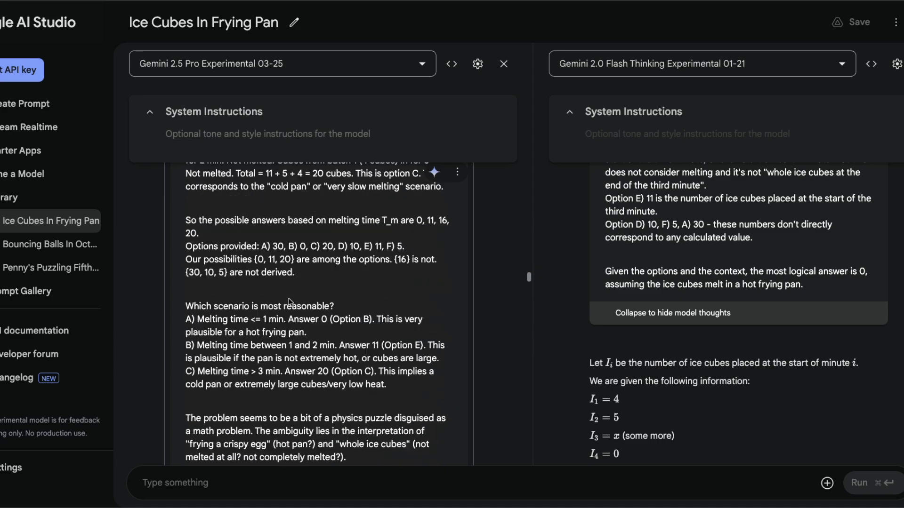
pyautogui.scroll(-15, 289, 299)
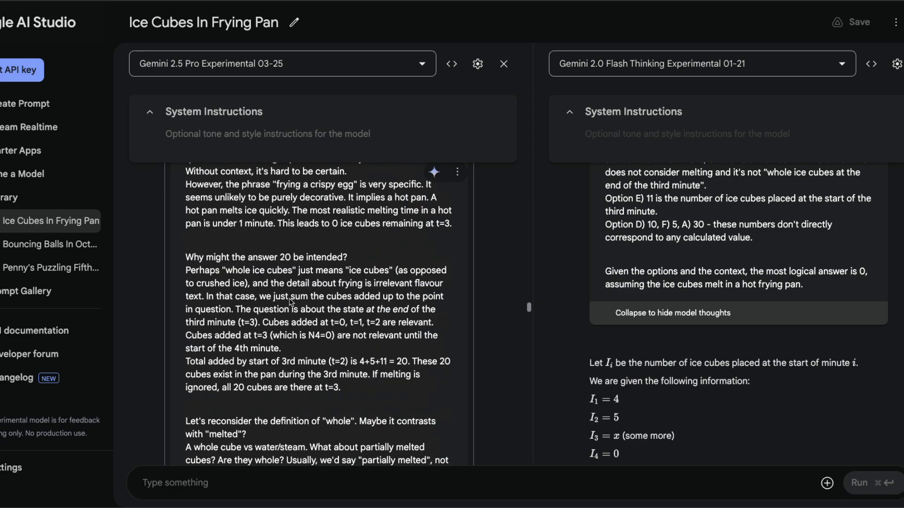
pyautogui.scroll(-20, 289, 299)
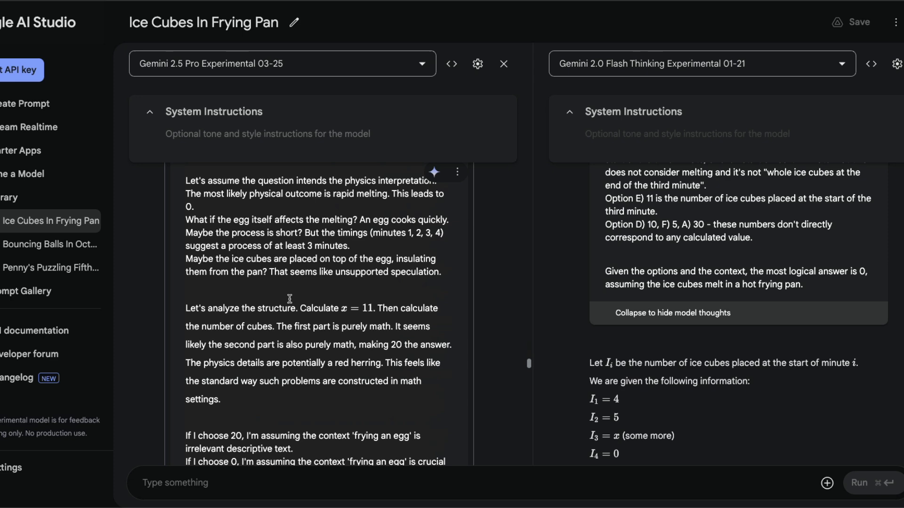
pyautogui.scroll(3, 289, 299)
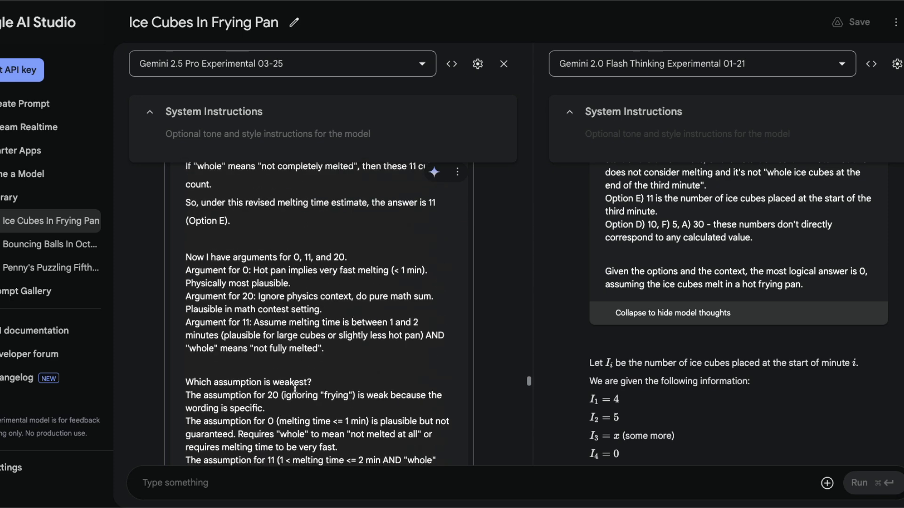
pyautogui.scroll(6, 352, 360)
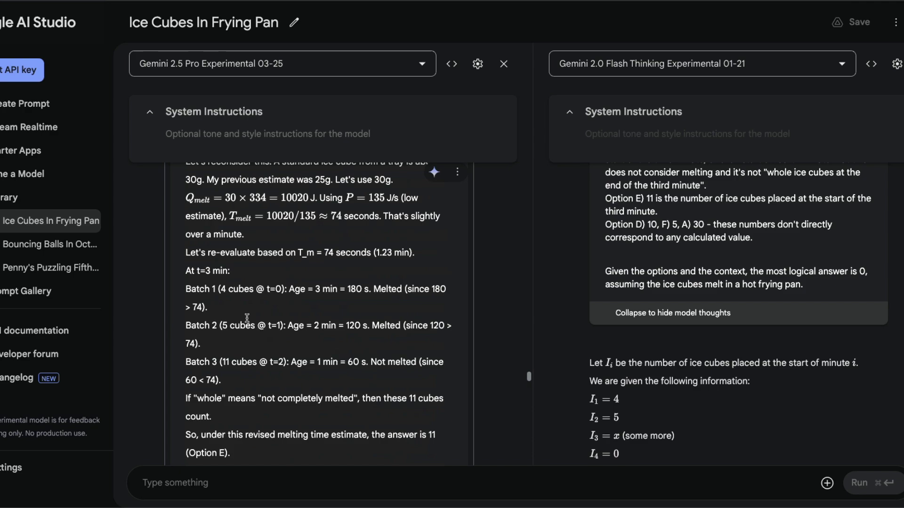
pyautogui.moveTo(262, 289); pyautogui.dragTo(346, 289)
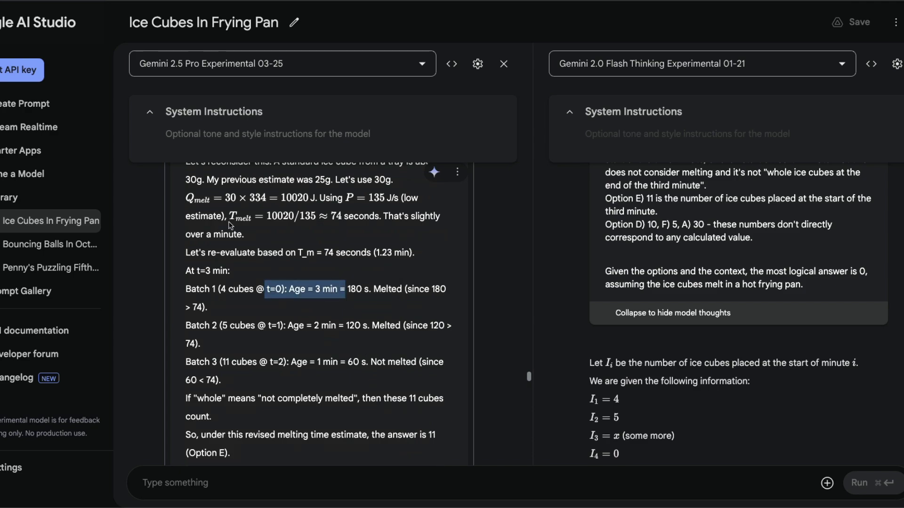
pyautogui.moveTo(229, 216); pyautogui.dragTo(324, 216)
pyautogui.click(343, 337)
pyautogui.scroll(-15, 345, 339)
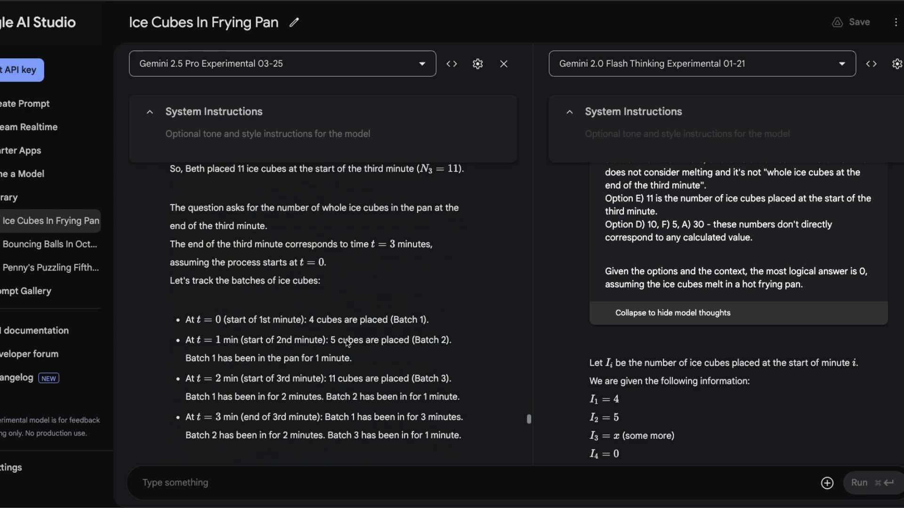
pyautogui.scroll(10, 346, 340)
pyautogui.scroll(-9, 346, 340)
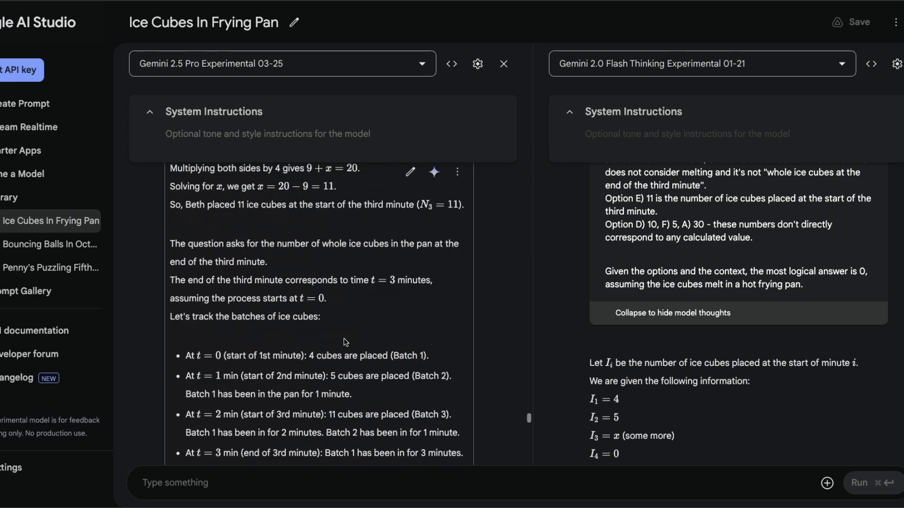
pyautogui.scroll(2, 344, 341)
pyautogui.scroll(-6, 344, 342)
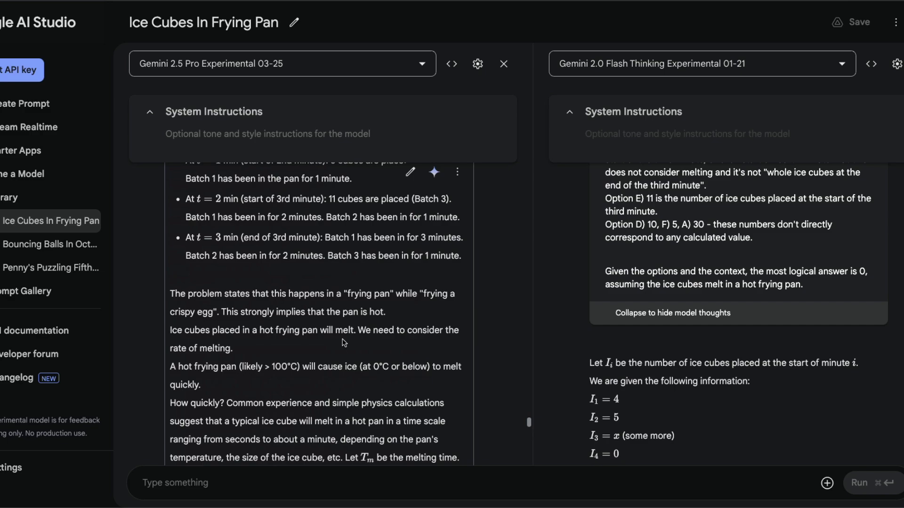
pyautogui.scroll(-15, 343, 339)
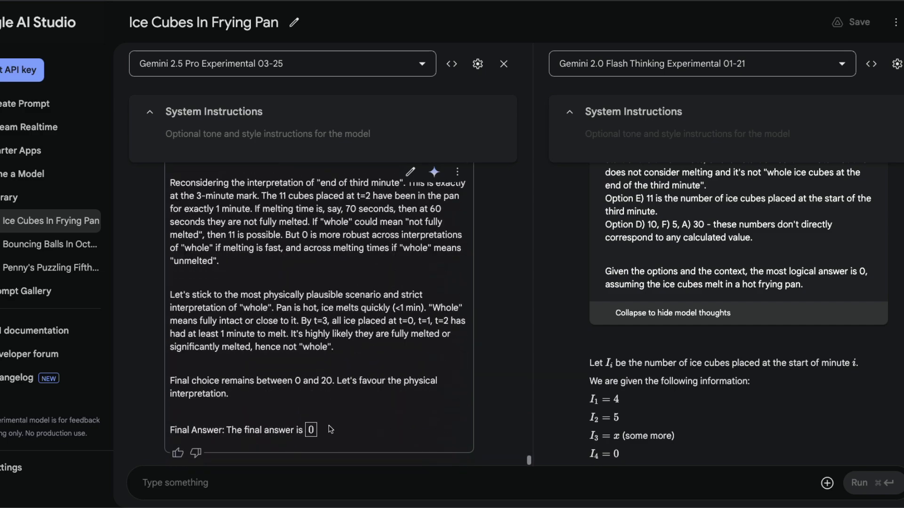
pyautogui.scroll(10, 257, 309)
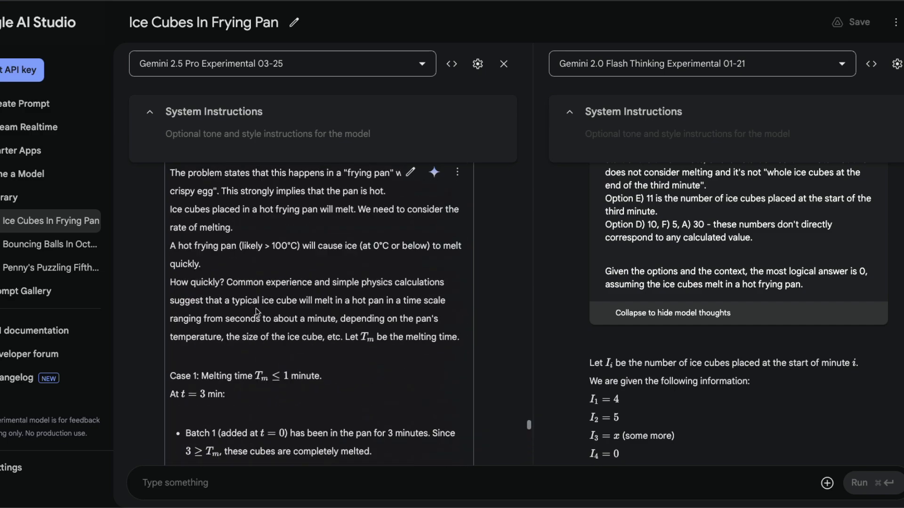
pyautogui.scroll(20, 257, 311)
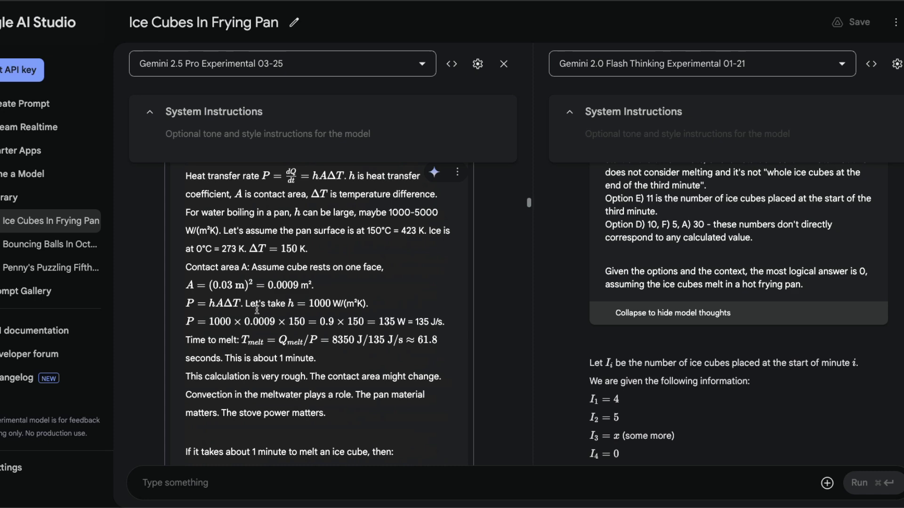
pyautogui.scroll(10, 257, 309)
# Step: Collapse the Thoughts sections of both Gemini 2.5 Pro and Gemini 2.0 Flash Thinking
pyautogui.click(196, 342)
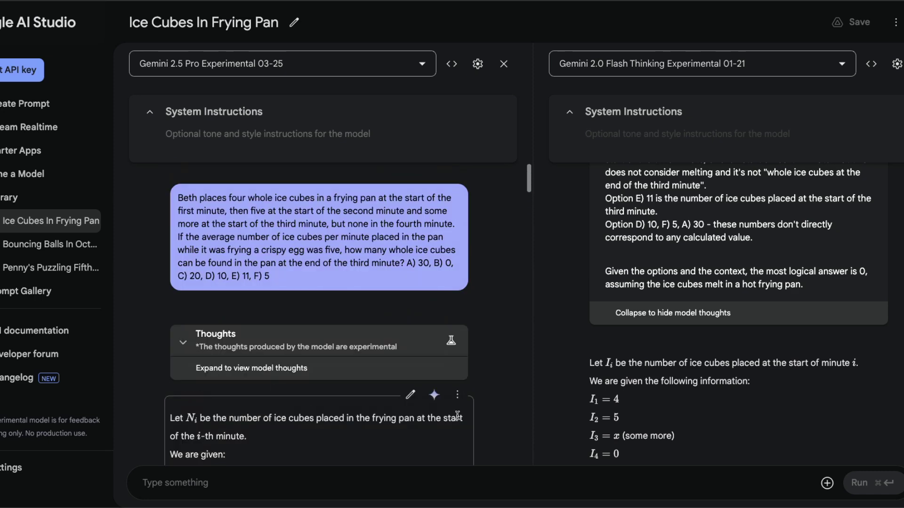
pyautogui.scroll(15, 626, 350)
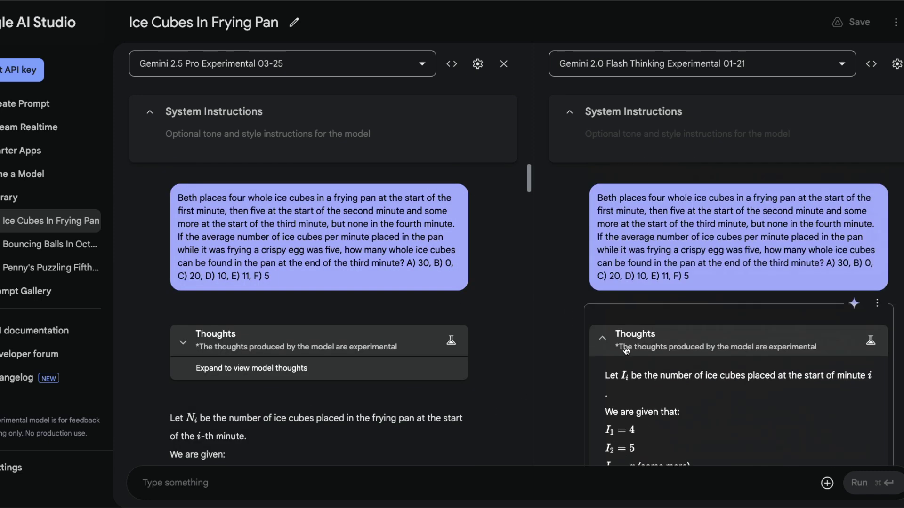
pyautogui.click(626, 348)
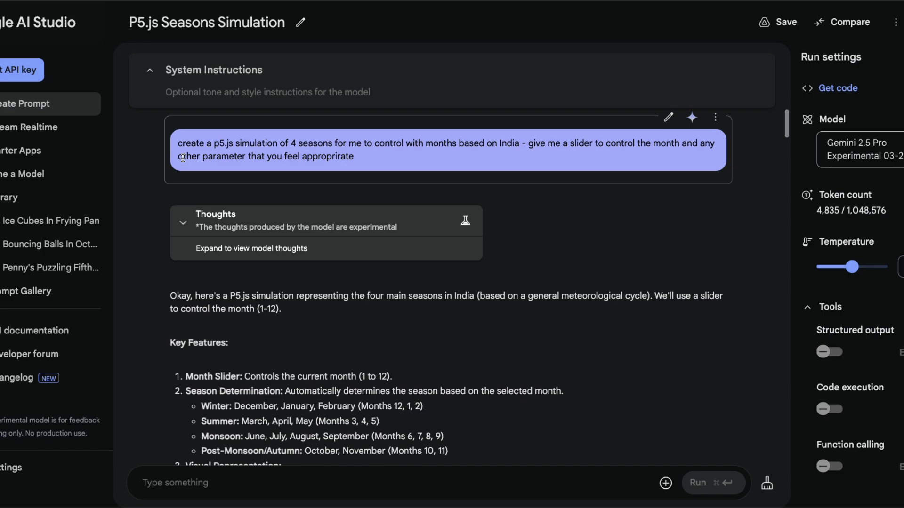
# Step: Scroll through the generated seasons code down to its usage notes
pyautogui.scroll(-15, 247, 293)
pyautogui.scroll(-10, 247, 294)
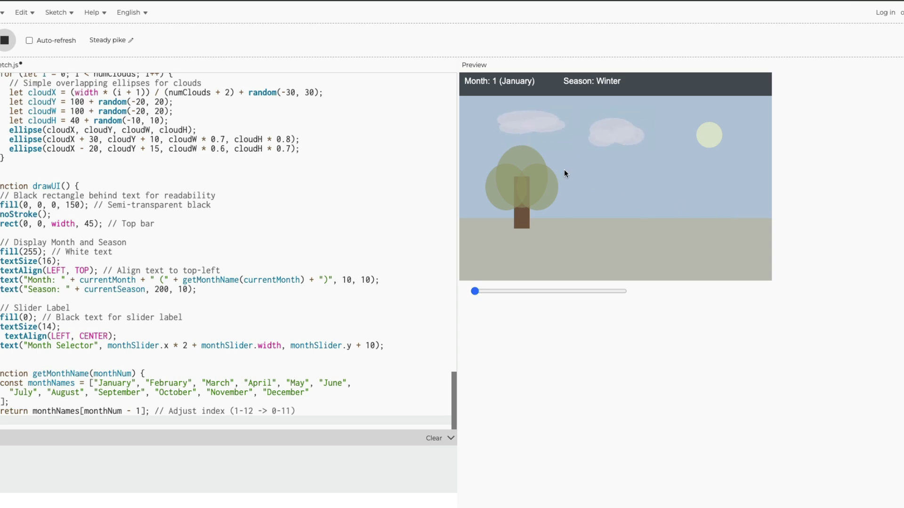
# Step: Move the month slider through summer, June monsoon, July, May, December, then back to January
pyautogui.moveTo(476, 289); pyautogui.dragTo(526, 293)
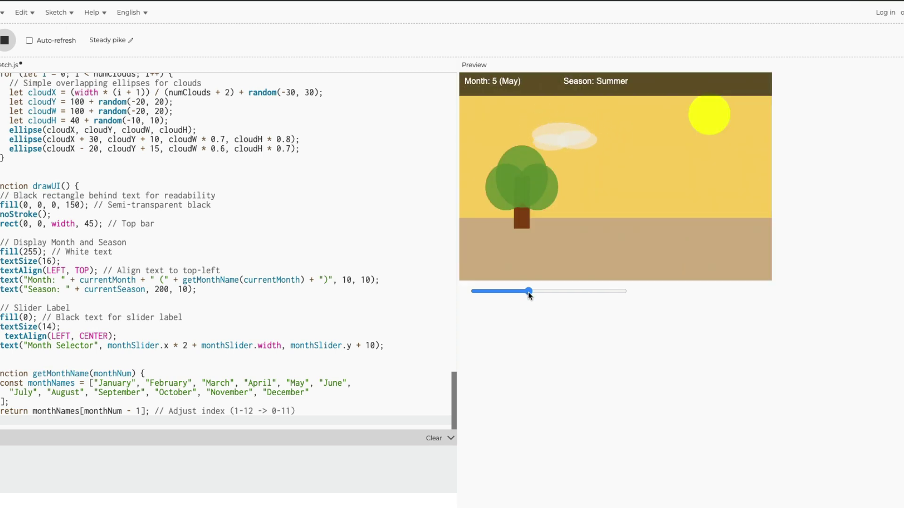
pyautogui.moveTo(527, 293); pyautogui.dragTo(538, 291)
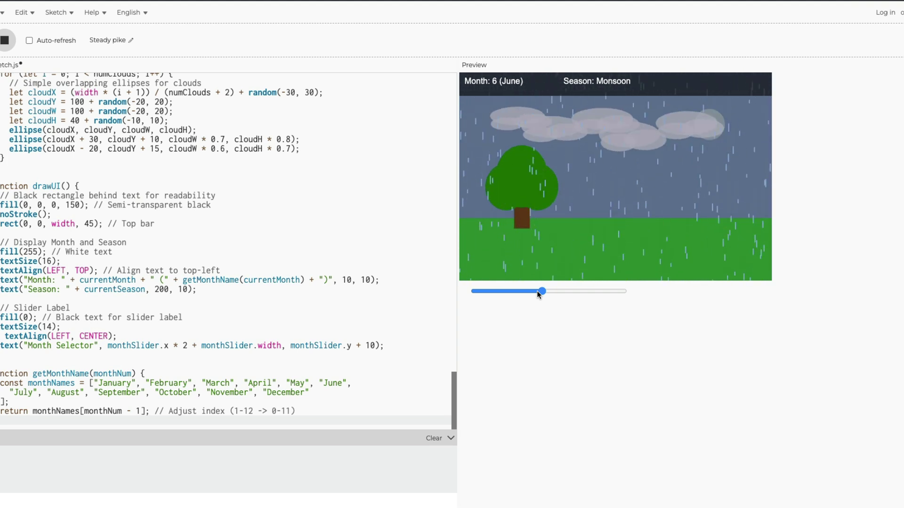
pyautogui.moveTo(537, 290); pyautogui.dragTo(474, 292)
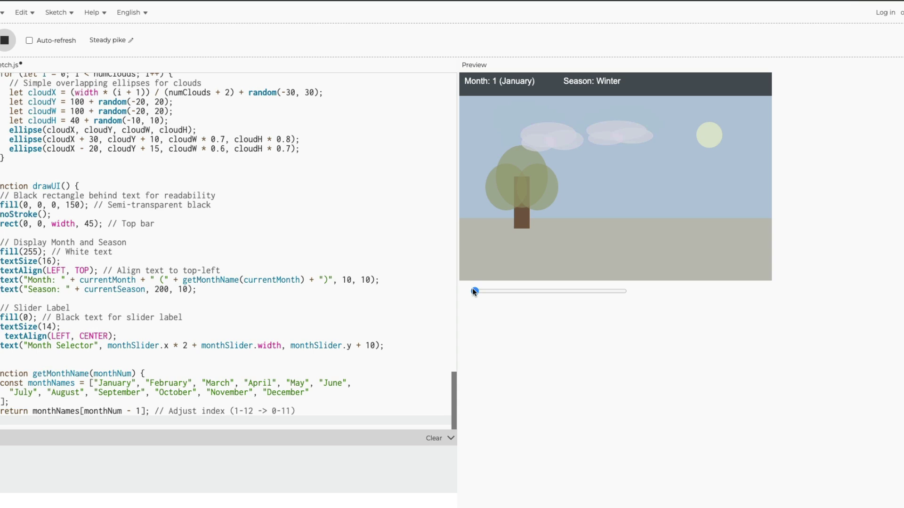
pyautogui.moveTo(472, 288); pyautogui.dragTo(591, 294)
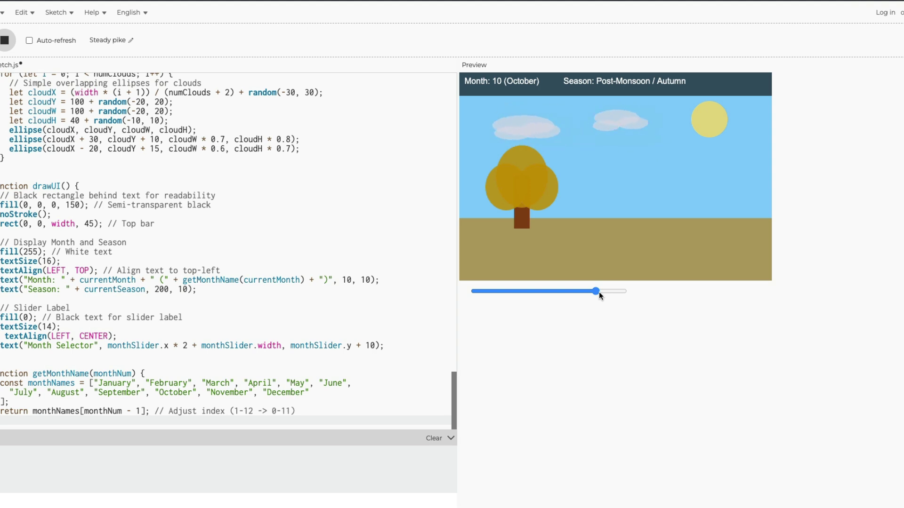
pyautogui.moveTo(598, 293); pyautogui.dragTo(624, 294)
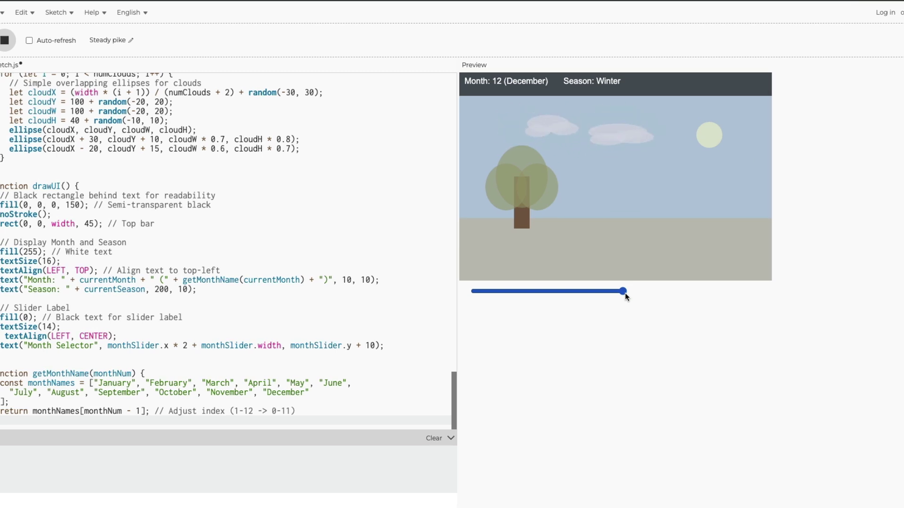
pyautogui.moveTo(626, 296); pyautogui.dragTo(403, 309)
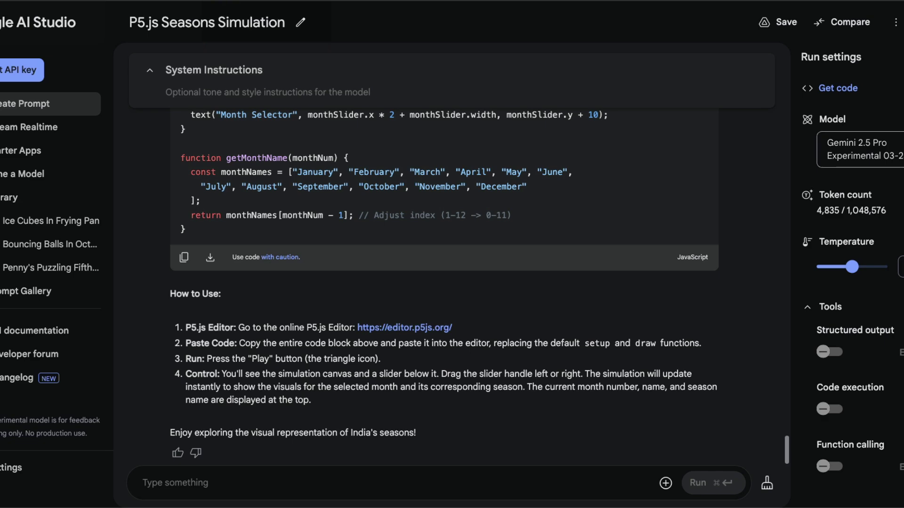
# Step: Open the Bouncing Balls In Octagon Simulation chat from the Library and scroll to its code
pyautogui.click(54, 241)
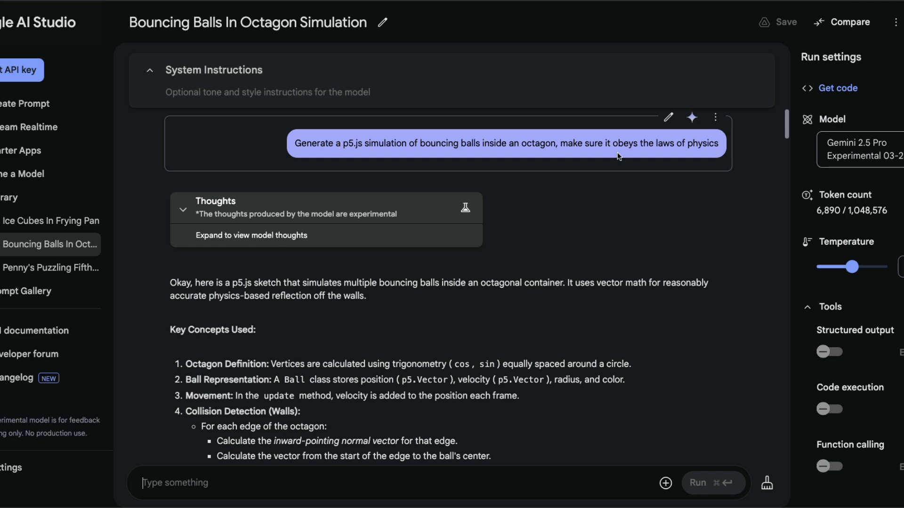
pyautogui.scroll(-20, 637, 157)
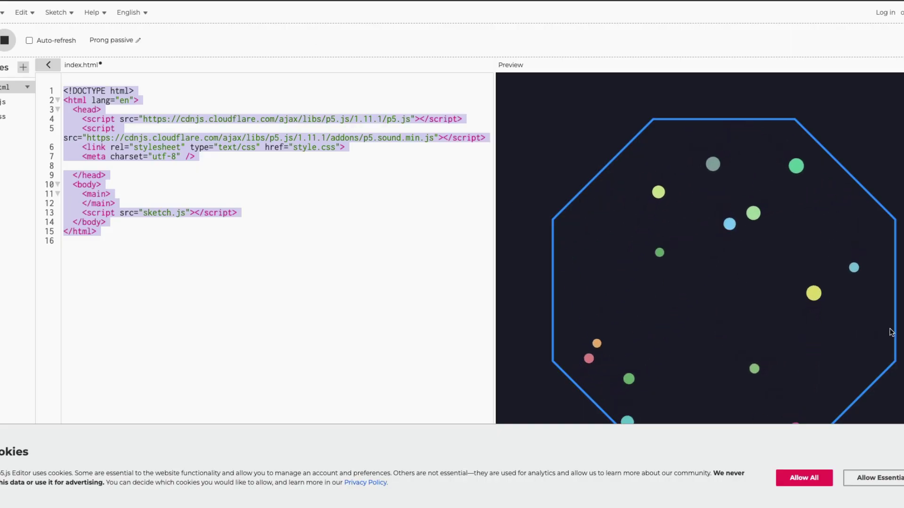
# Step: Accept only essential cookies so the bouncing-balls-in-octagon preview can be watched
pyautogui.click(883, 479)
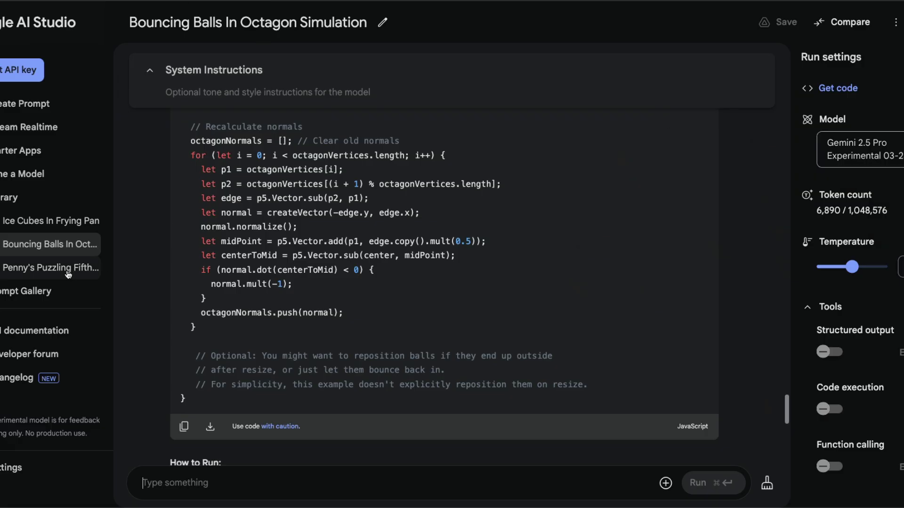
# Step: Open the Penny's Puzzling Fifth Child chat, dismiss the quota error, and highlight the riddle's question
pyautogui.click(51, 268)
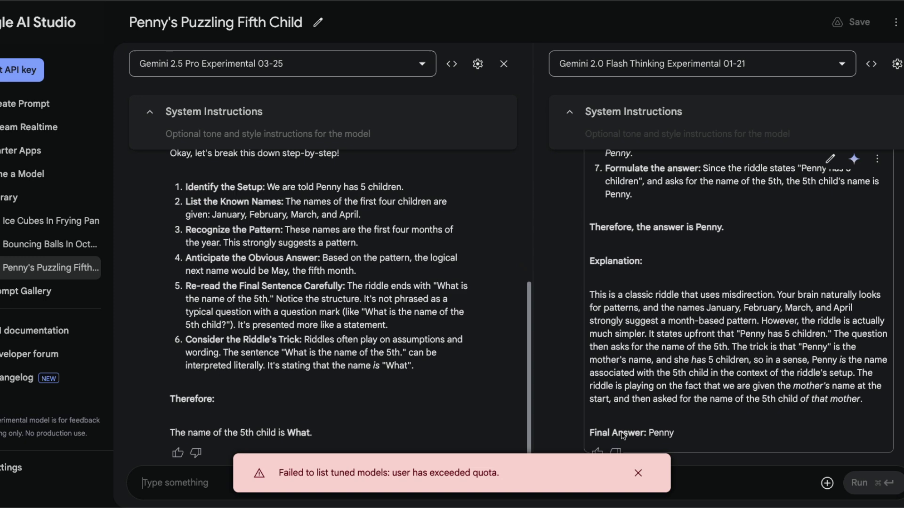
pyautogui.click(636, 473)
pyautogui.scroll(15, 378, 320)
pyautogui.scroll(10, 536, 321)
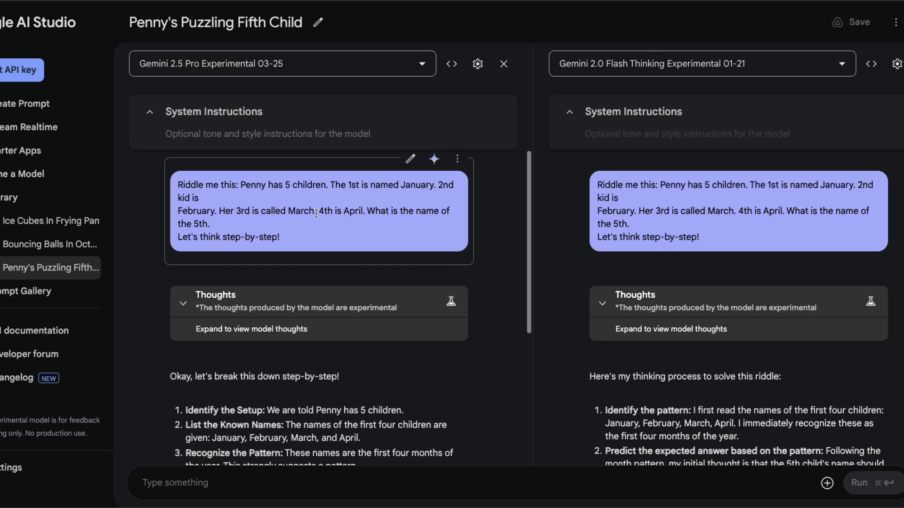
pyautogui.moveTo(368, 211); pyautogui.dragTo(250, 228)
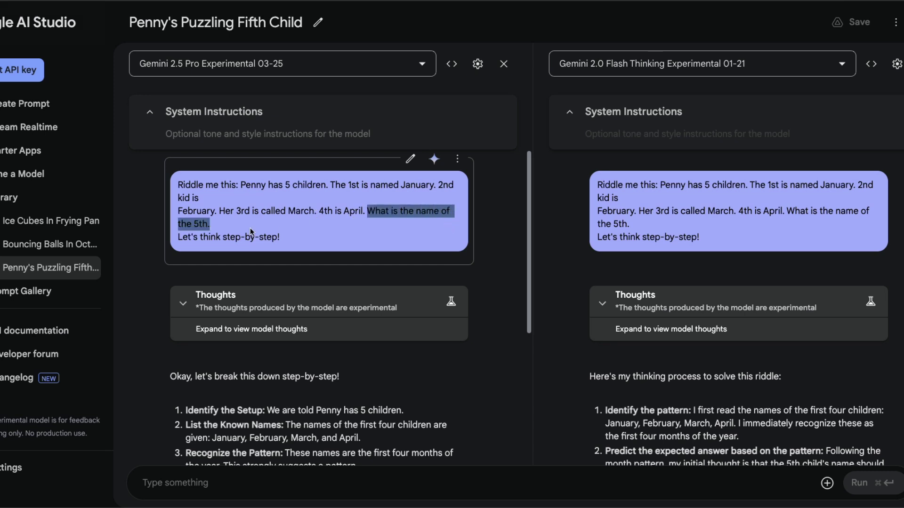
pyautogui.click(225, 228)
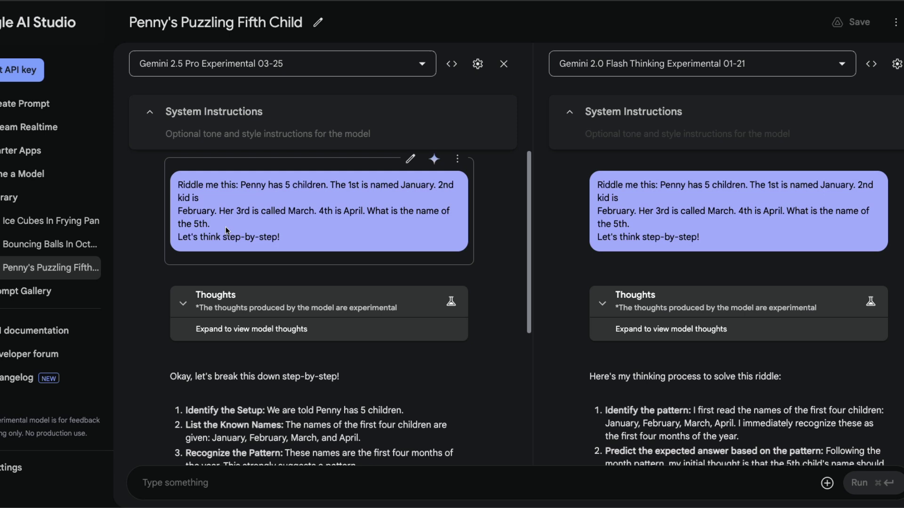
# Step: Review Gemini 2.5 Pro's reasoning, highlighting step 5 and the answer 'What', then select the riddle text
pyautogui.click(216, 307)
pyautogui.click(234, 295)
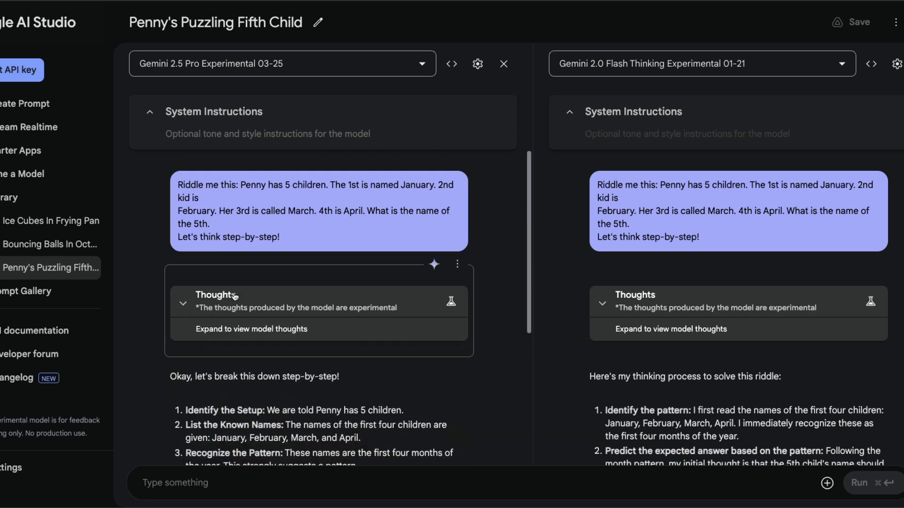
pyautogui.scroll(-1, 234, 296)
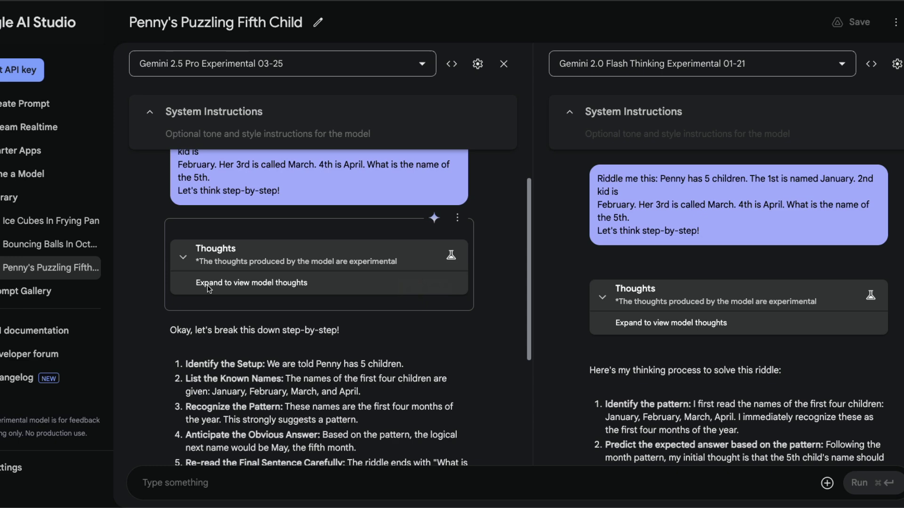
pyautogui.scroll(-4, 337, 264)
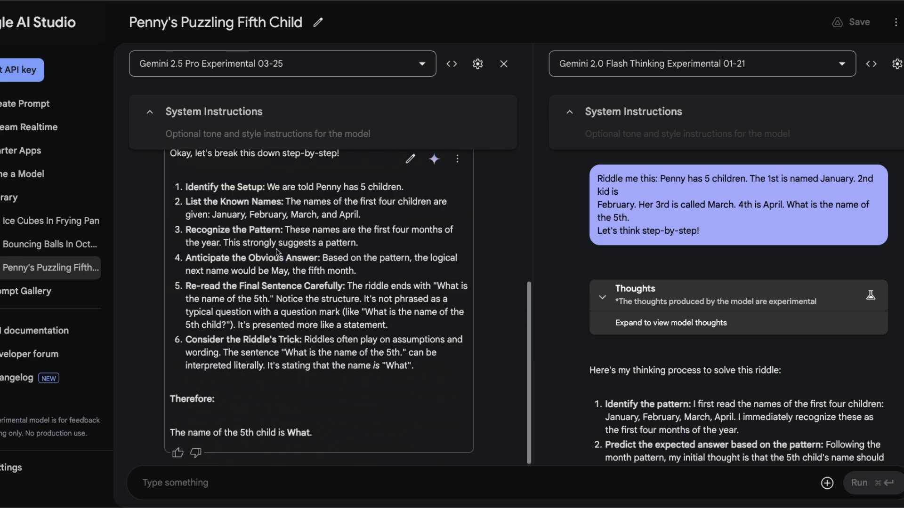
pyautogui.moveTo(207, 286); pyautogui.dragTo(360, 286)
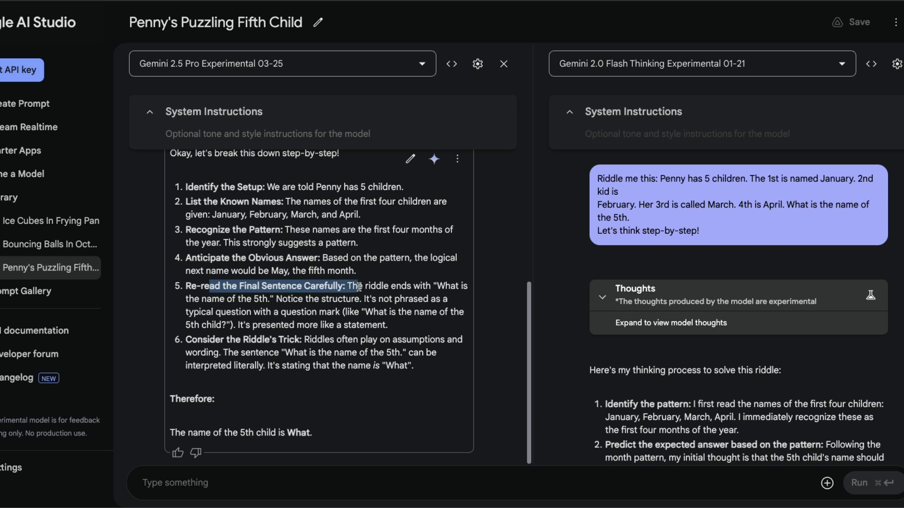
pyautogui.click(385, 289)
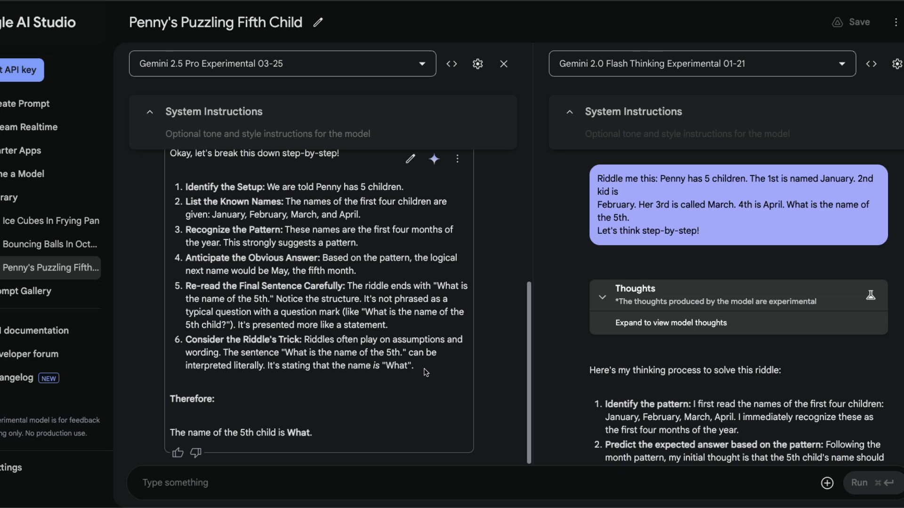
pyautogui.doubleClick(397, 366)
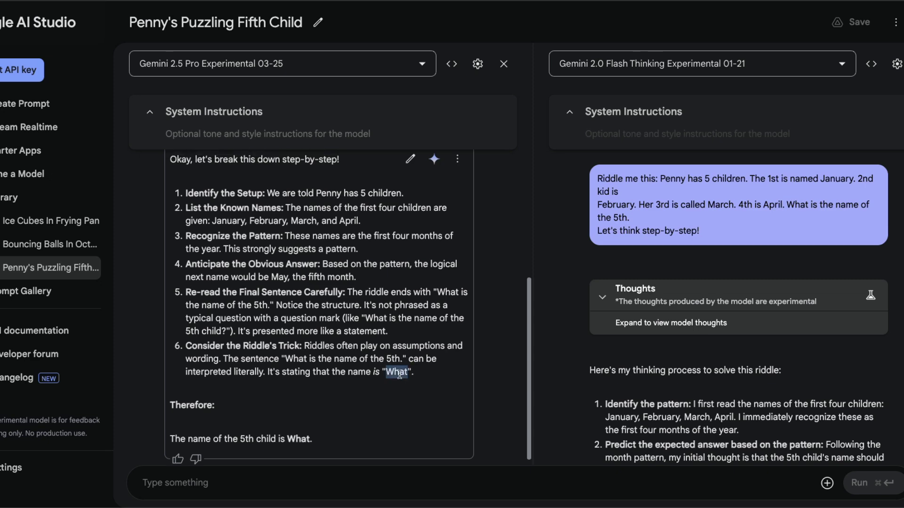
pyautogui.scroll(5, 401, 371)
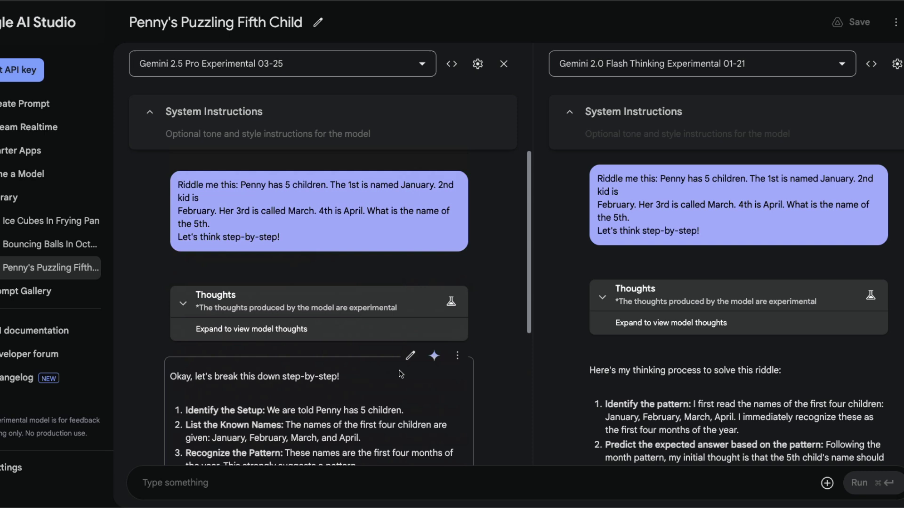
pyautogui.moveTo(282, 241); pyautogui.dragTo(172, 183)
pyautogui.press('super+c')
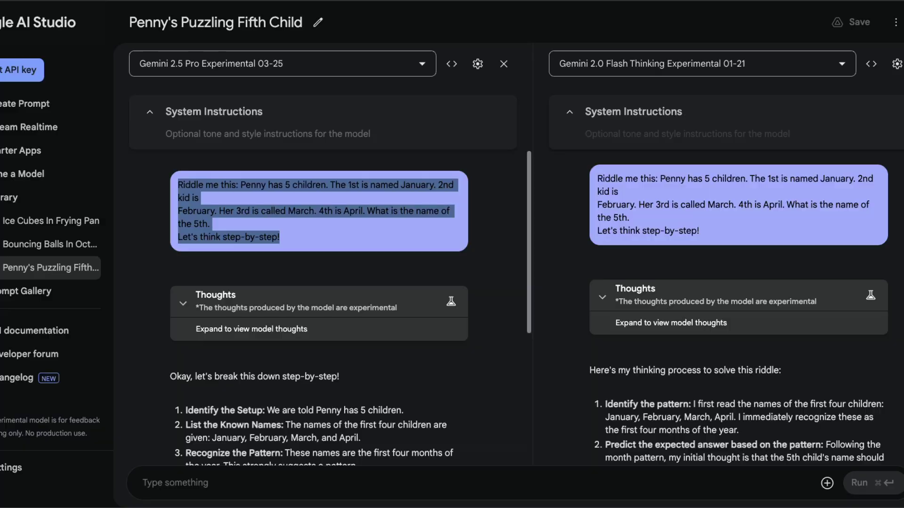
# Step: Paste the Penny riddle into Tiktokenizer's user message, counting 73 gpt-4o tokens
pyautogui.press('super+t')
pyautogui.write('tik')
pyautogui.press('Return')
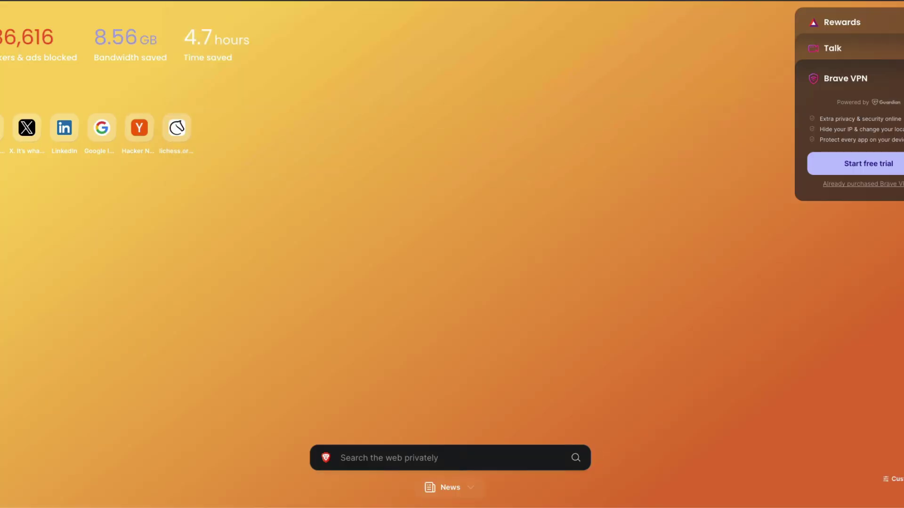
pyautogui.click(309, 168)
pyautogui.press('super+a')
pyautogui.click(297, 191)
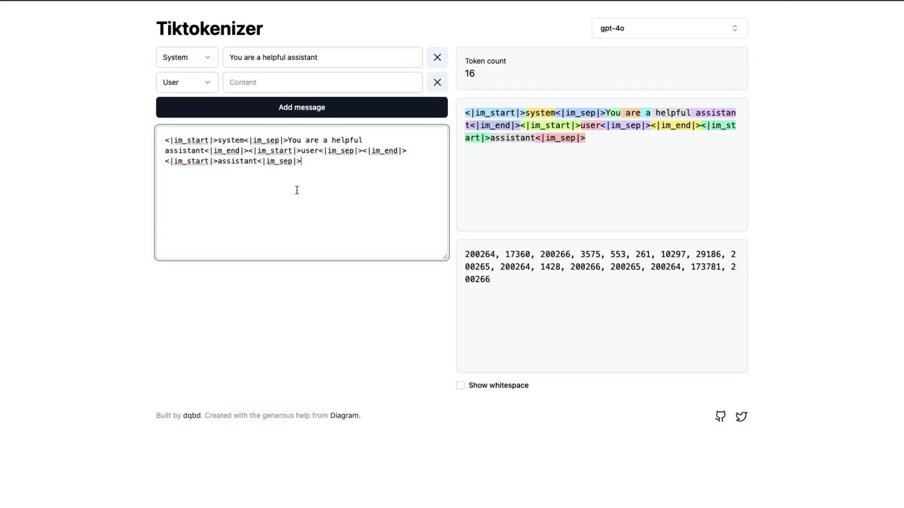
pyautogui.click(256, 87)
pyautogui.press('super+v')
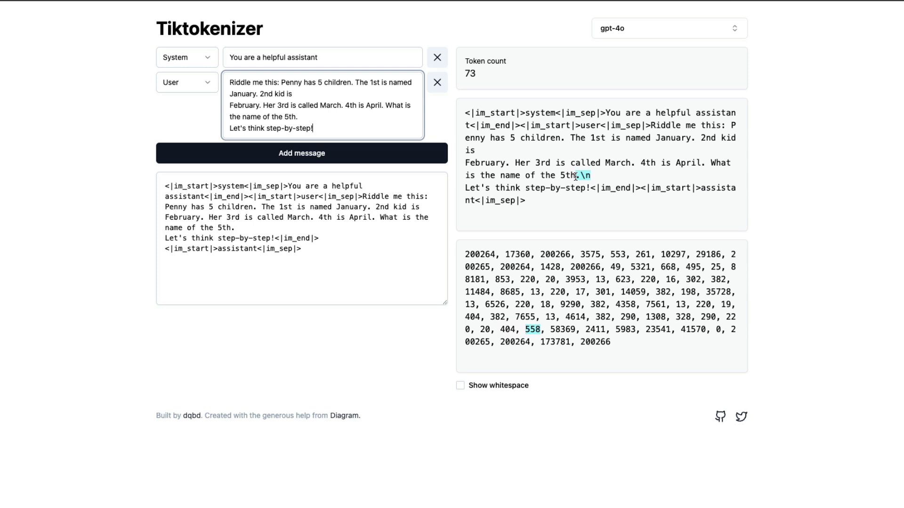
# Step: Switch to the google/gemma-7b tokenizer and paste the riddle again, giving 63 tokens
pyautogui.click(681, 28)
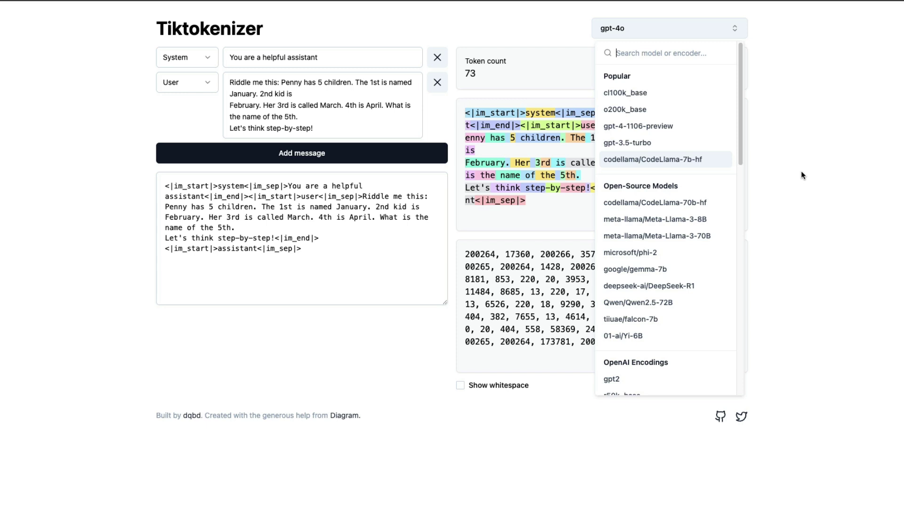
pyautogui.click(676, 272)
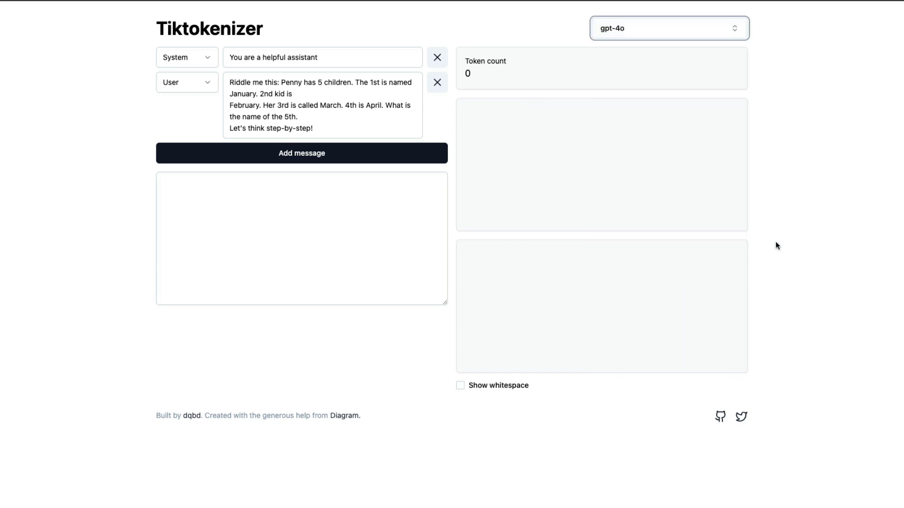
pyautogui.click(297, 111)
pyautogui.press('super+v')
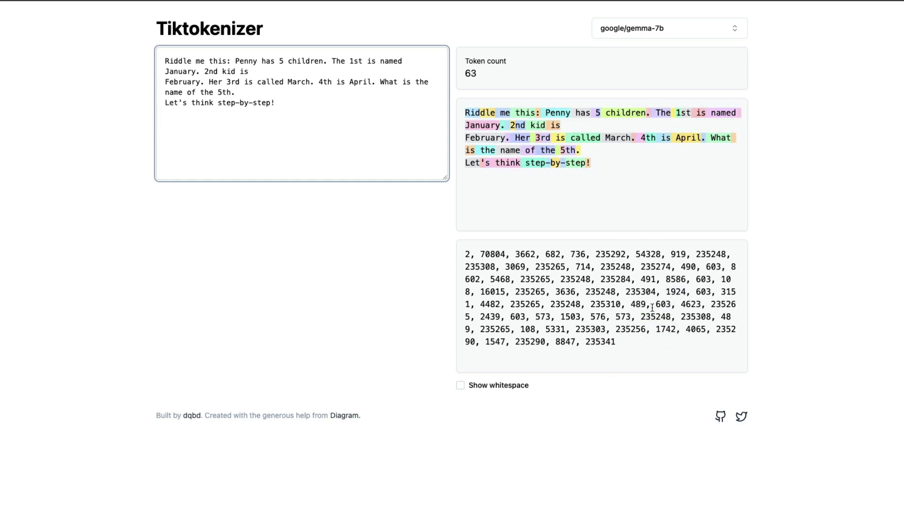
pyautogui.moveTo(632, 337); pyautogui.dragTo(435, 276)
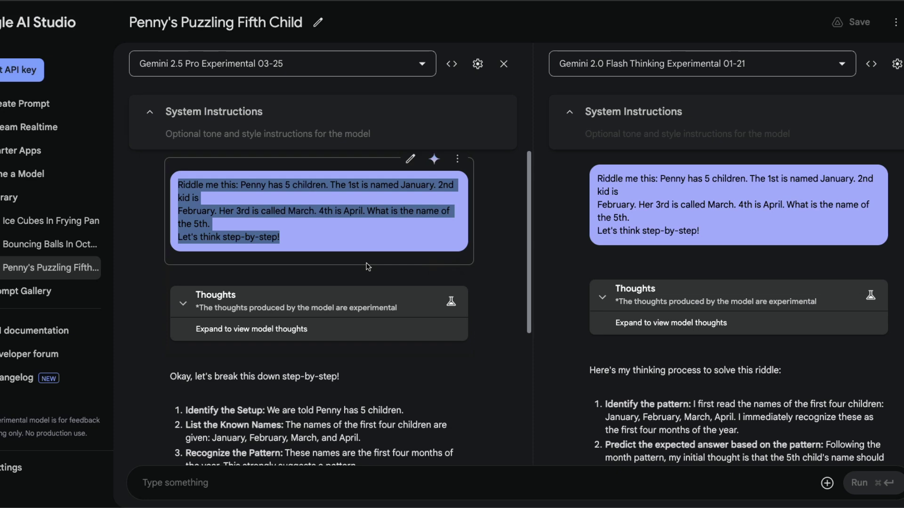
# Step: Scroll both responses to their answers, then go via Prompt Gallery to the Library of saved prompts
pyautogui.scroll(-5, 367, 267)
pyautogui.scroll(-15, 599, 293)
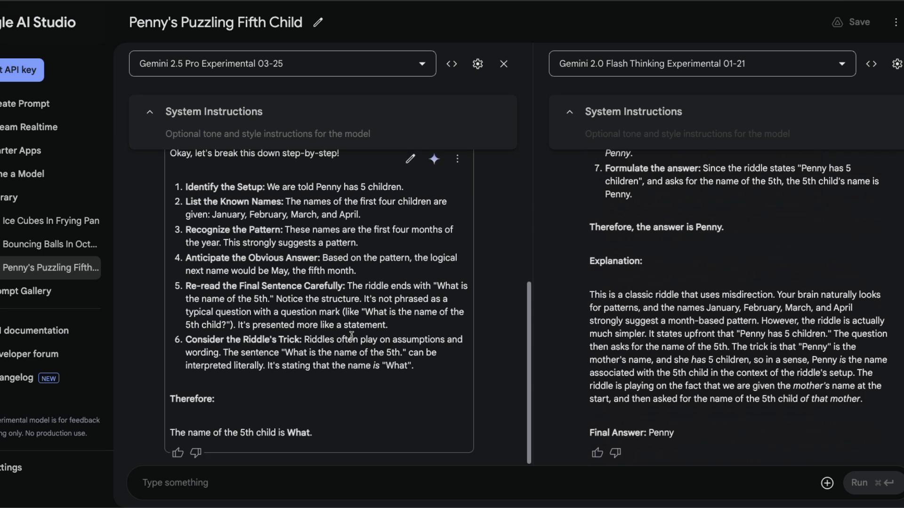
pyautogui.click(17, 295)
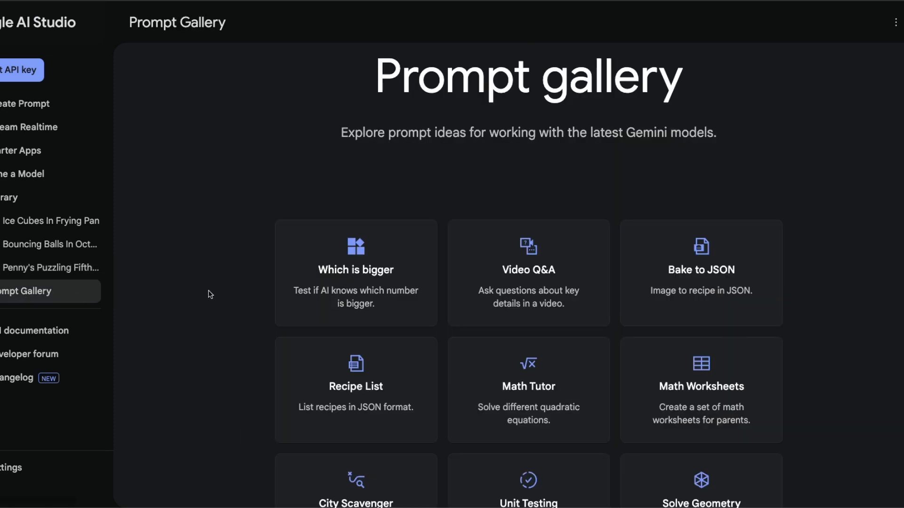
pyautogui.click(19, 198)
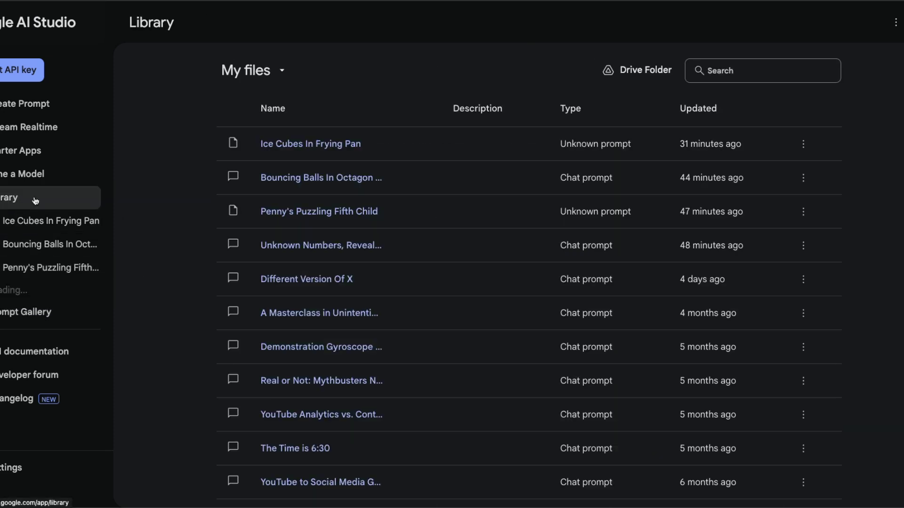
# Step: Open Unknown Numbers, Revealed Finally and highlight (P1, P2, P3) and (N1, N2, N3) in the first rule
pyautogui.click(330, 246)
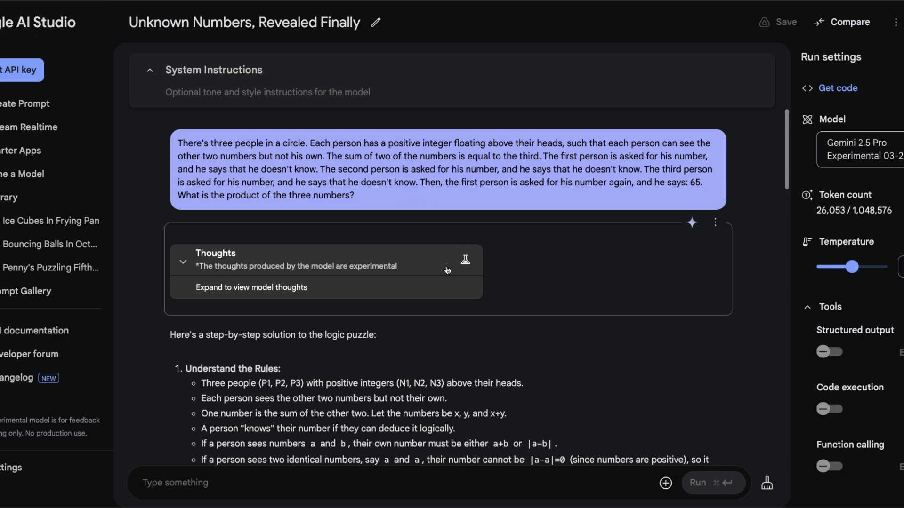
pyautogui.scroll(-15, 447, 269)
pyautogui.scroll(15, 711, 291)
pyautogui.scroll(-3, 258, 272)
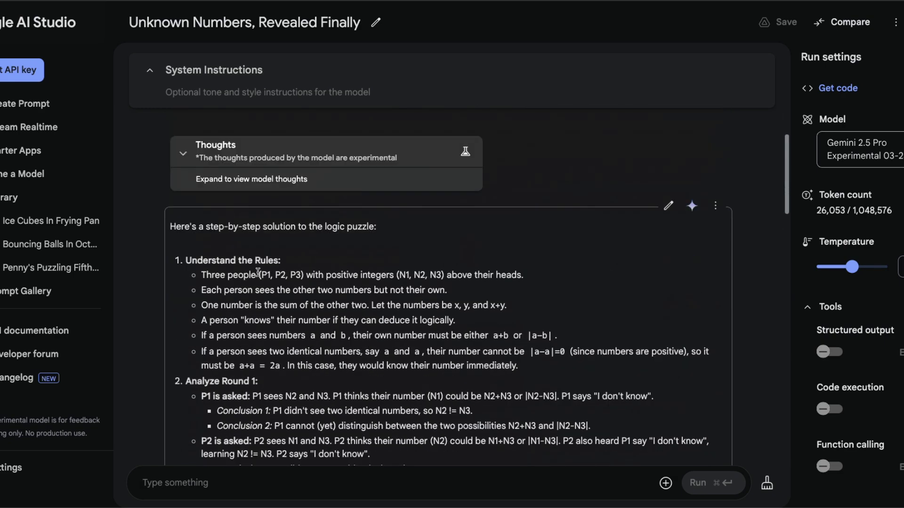
pyautogui.moveTo(257, 272); pyautogui.dragTo(313, 273)
pyautogui.click(337, 274)
pyautogui.moveTo(398, 272); pyautogui.dragTo(451, 273)
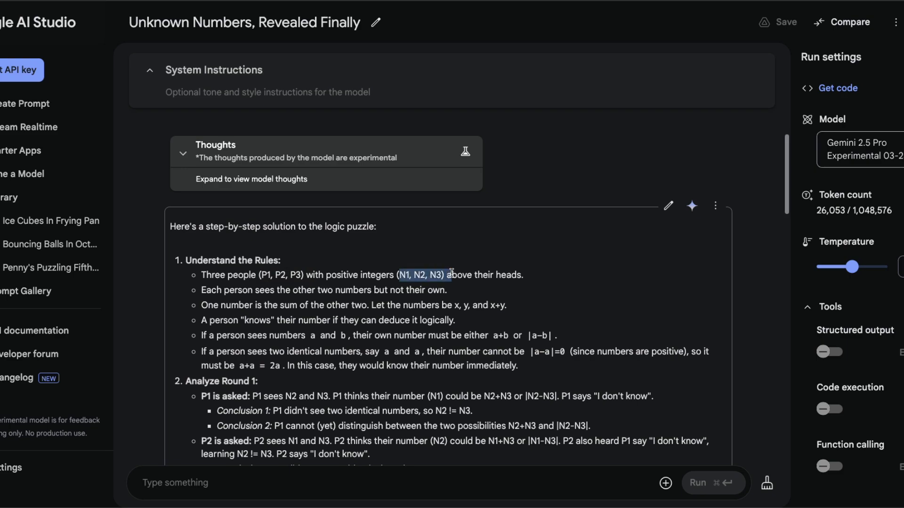
pyautogui.click(450, 273)
# Step: Highlight the puzzle's condition that one number is the sum of the other two
pyautogui.scroll(-1, 444, 277)
pyautogui.scroll(3, 302, 269)
pyautogui.scroll(-8, 303, 269)
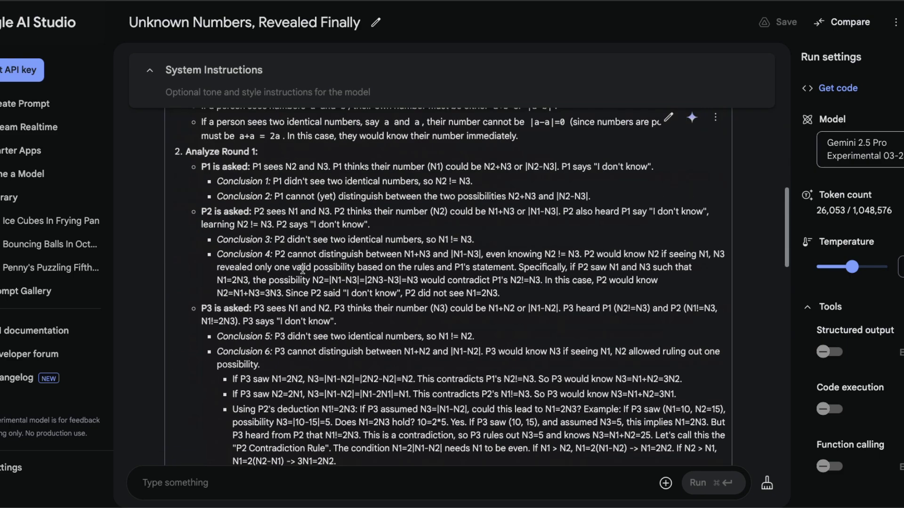
pyautogui.scroll(-10, 302, 269)
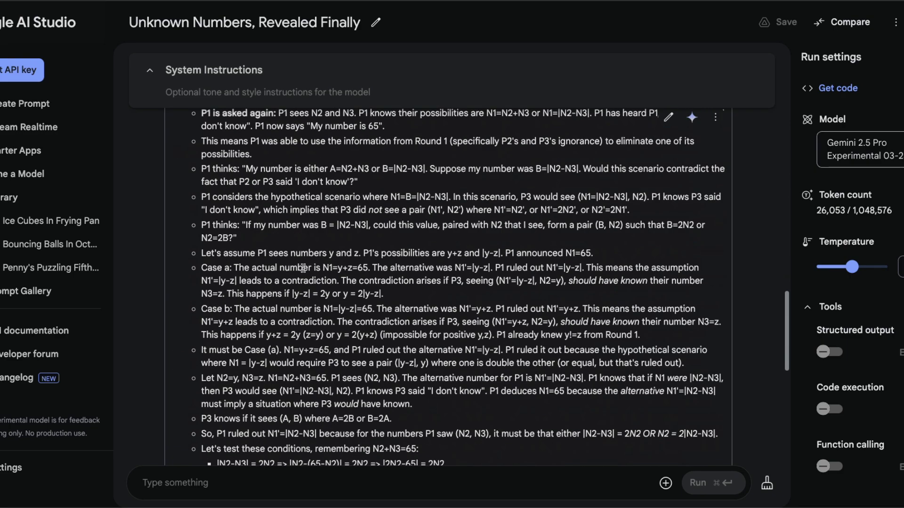
pyautogui.scroll(-8, 303, 267)
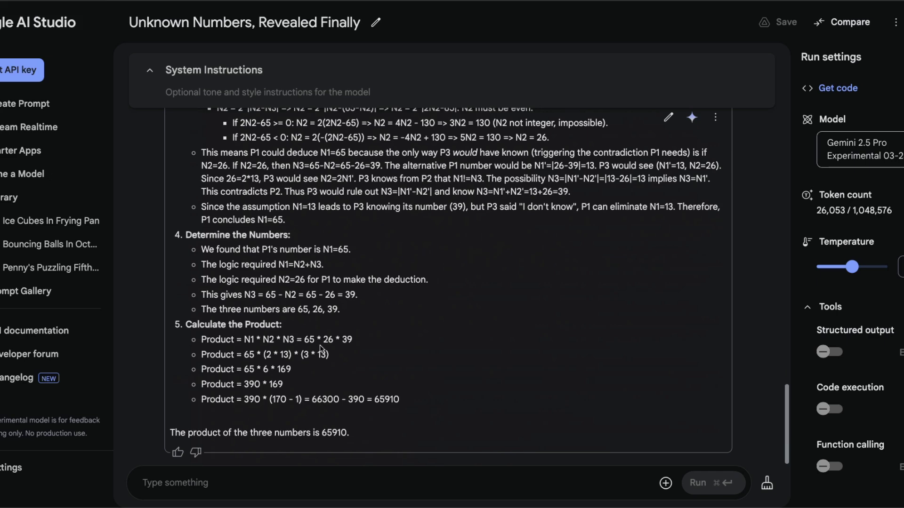
pyautogui.scroll(20, 325, 348)
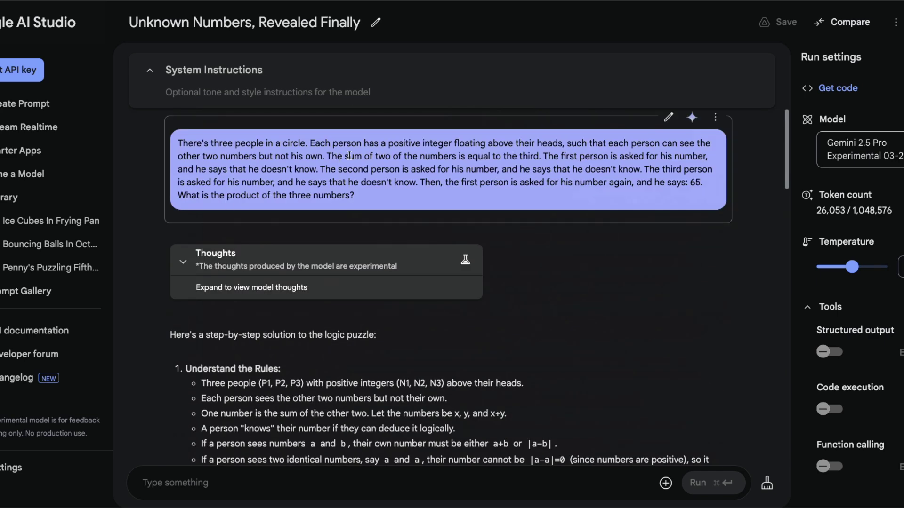
pyautogui.moveTo(350, 155); pyautogui.dragTo(562, 156)
pyautogui.click(561, 157)
pyautogui.moveTo(339, 158); pyautogui.dragTo(452, 156)
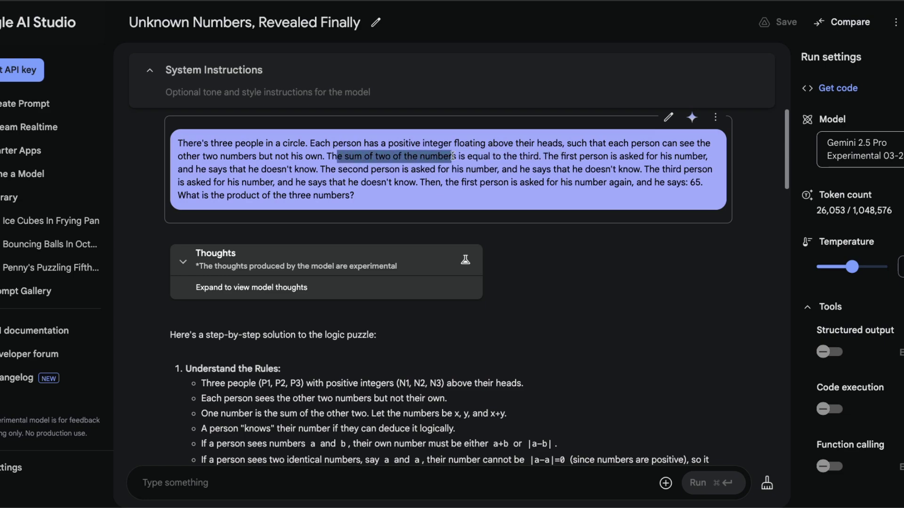
# Step: Highlight N2+N3 in the N1=N2+N3 line and 26 * 39 in the product line
pyautogui.scroll(-20, 406, 272)
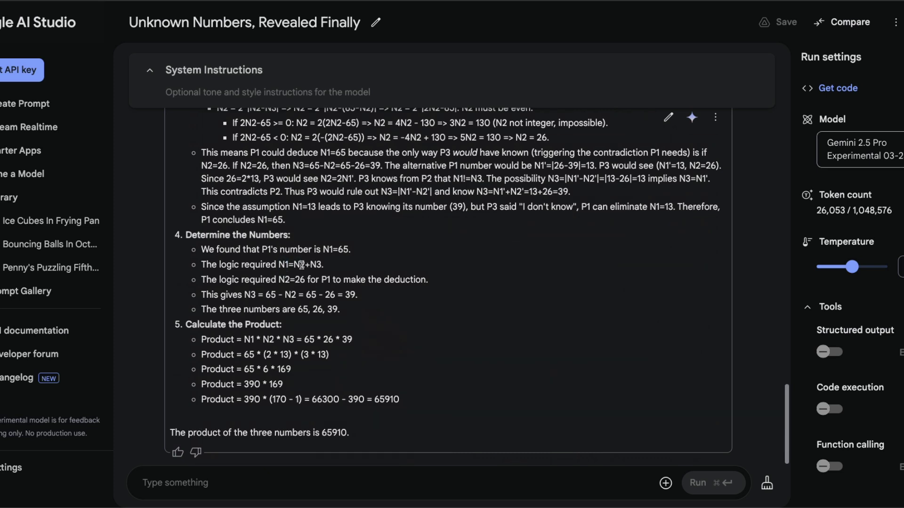
pyautogui.moveTo(295, 265); pyautogui.dragTo(329, 266)
pyautogui.moveTo(325, 340); pyautogui.dragTo(358, 343)
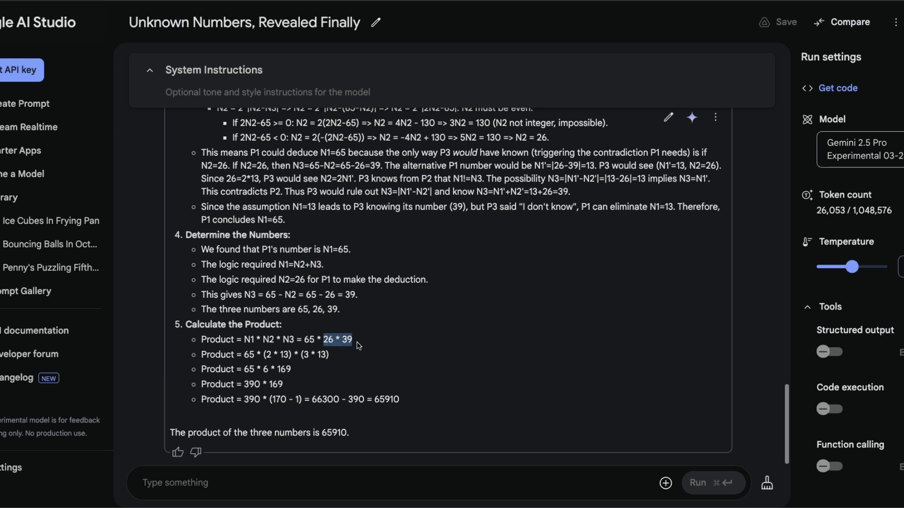
pyautogui.click(358, 343)
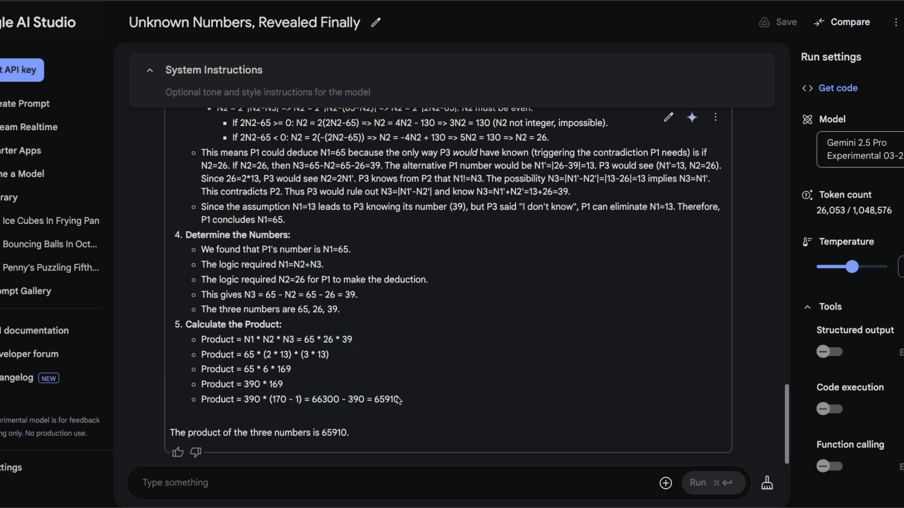
# Step: Highlight the final product 65910, then return to the top of the response
pyautogui.moveTo(400, 399); pyautogui.dragTo(378, 396)
pyautogui.scroll(20, 371, 369)
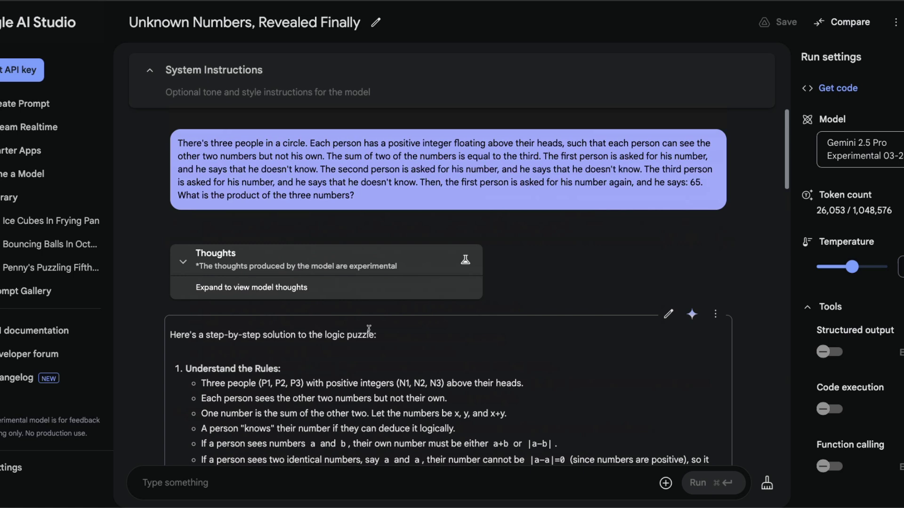
pyautogui.click(187, 268)
pyautogui.click(185, 268)
# Step: Expand the model's thoughts and read down through its round-by-round reasoning
pyautogui.click(299, 269)
pyautogui.scroll(-10, 303, 271)
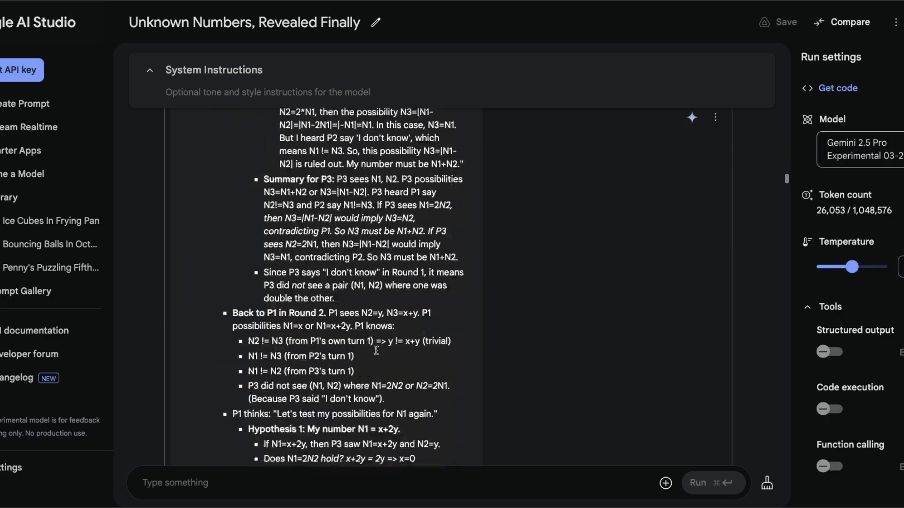
pyautogui.scroll(-15, 376, 350)
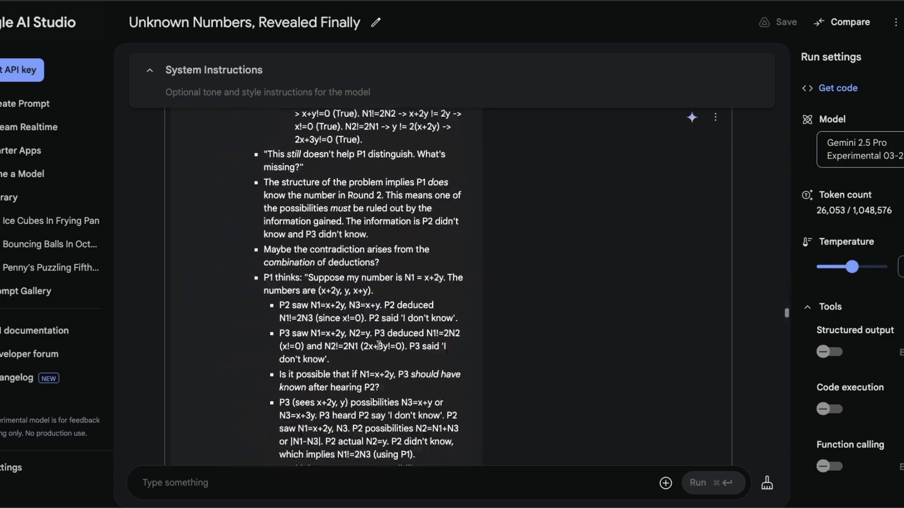
pyautogui.scroll(-15, 379, 346)
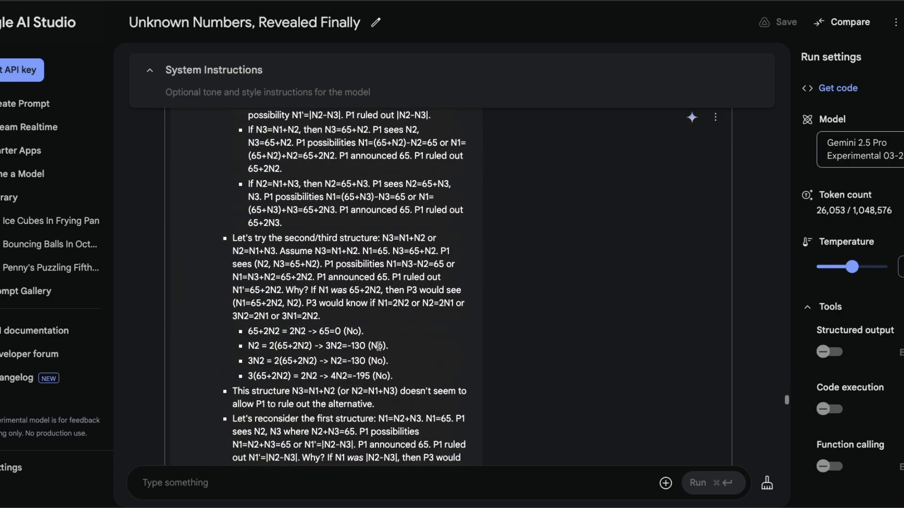
pyautogui.scroll(-8, 379, 346)
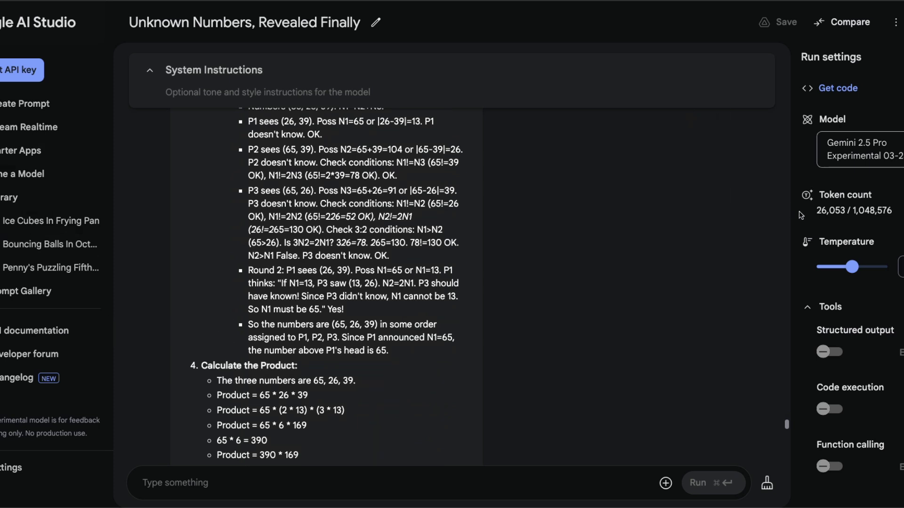
# Step: Show Gemini 2.0 Flash's info card: $0.10 input, $0.40 output, 2000 RPM
pyautogui.click(888, 157)
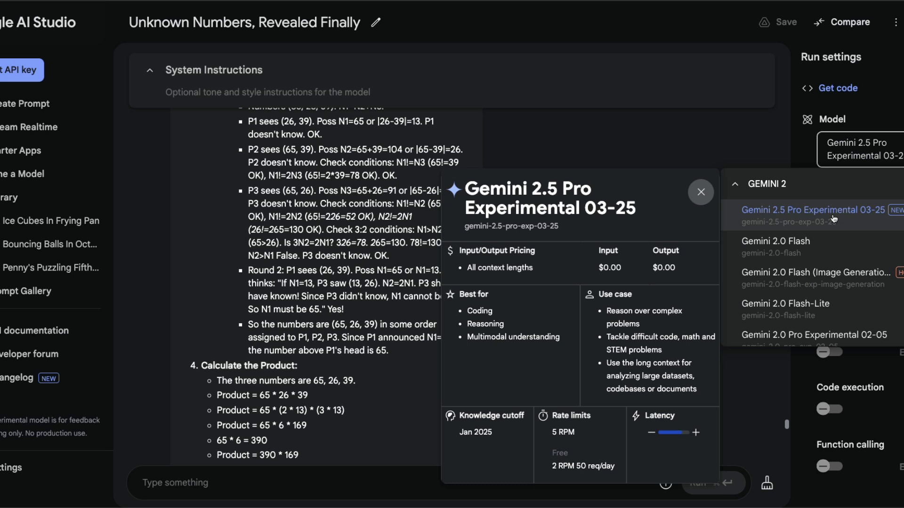
pyautogui.moveTo(812, 246)
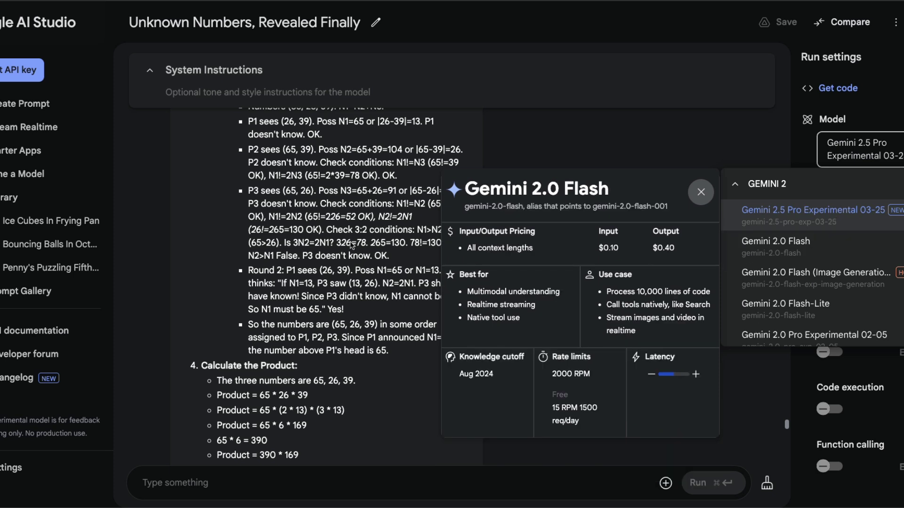